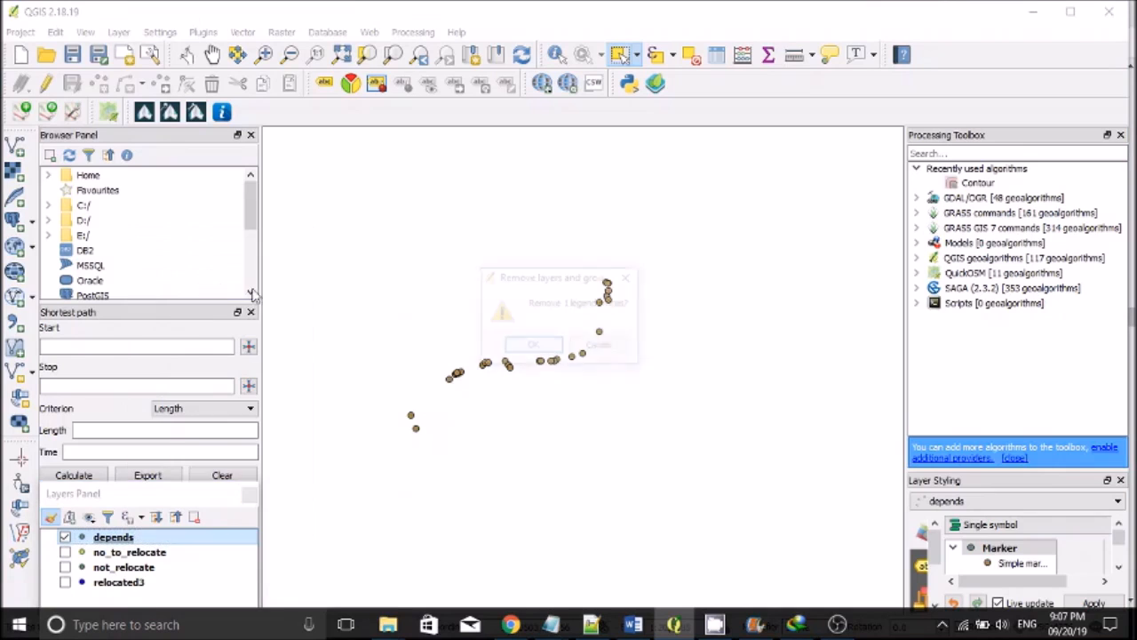
# Confirm removal of the existing depends layer and load depends.csv from the relocate folder as a delimited text point layer.
pyautogui.click(532, 347)
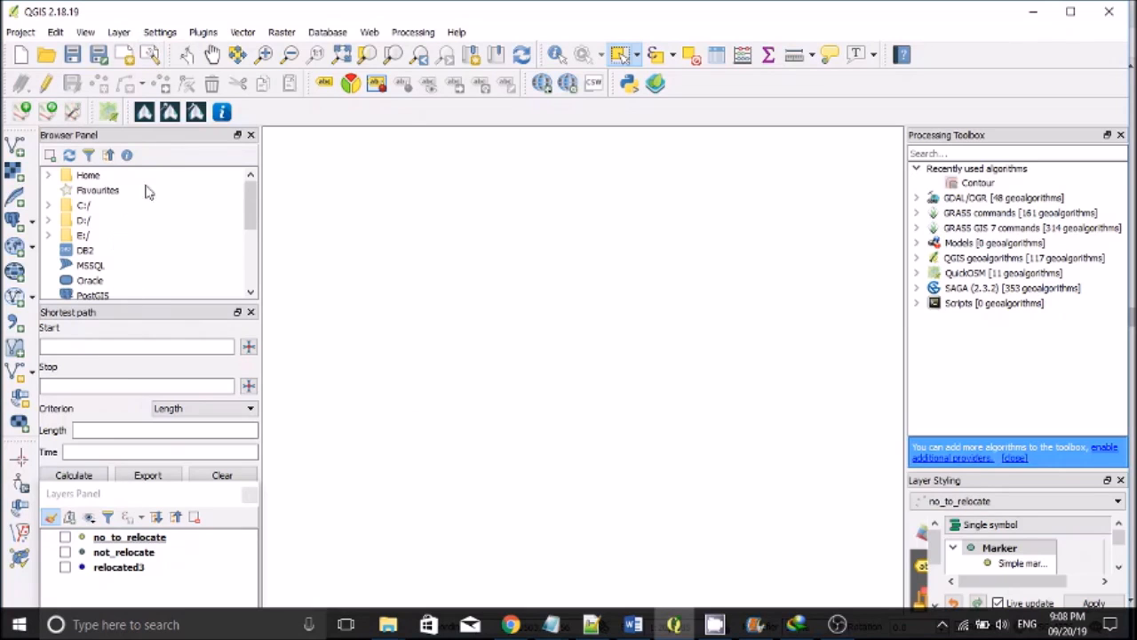
pyautogui.click(119, 34)
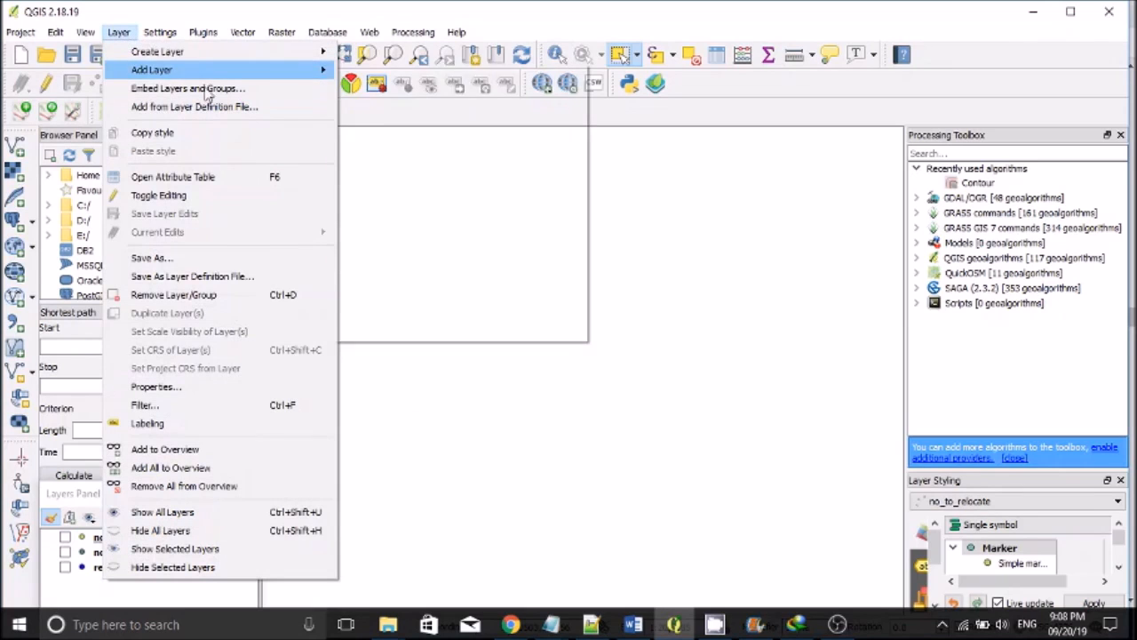
pyautogui.moveTo(182, 72)
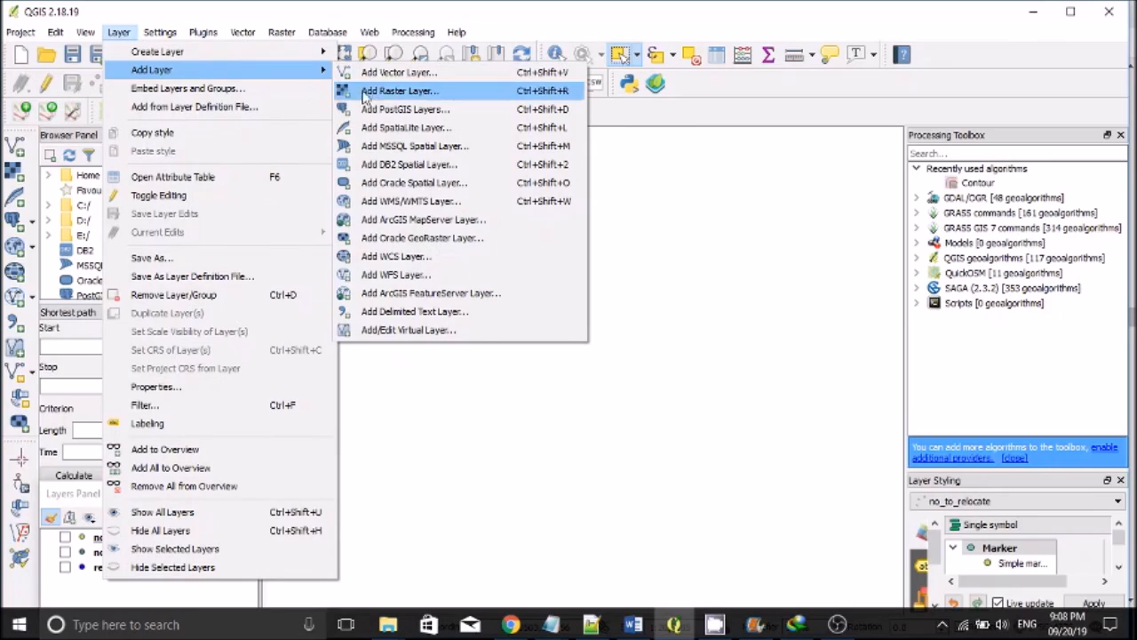
pyautogui.click(447, 316)
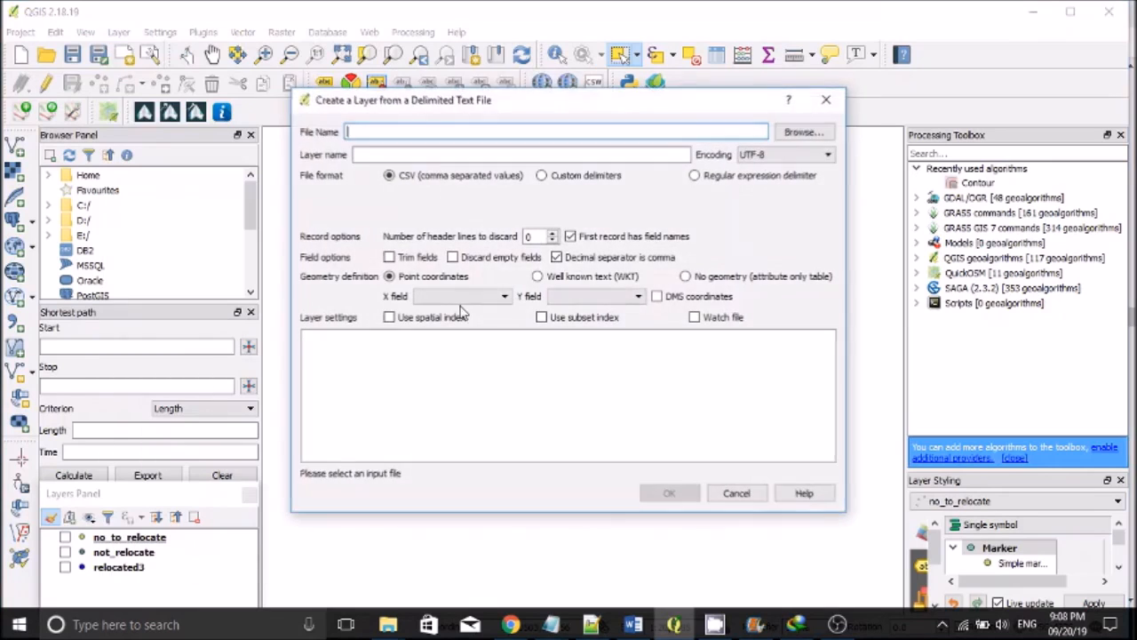
pyautogui.click(816, 135)
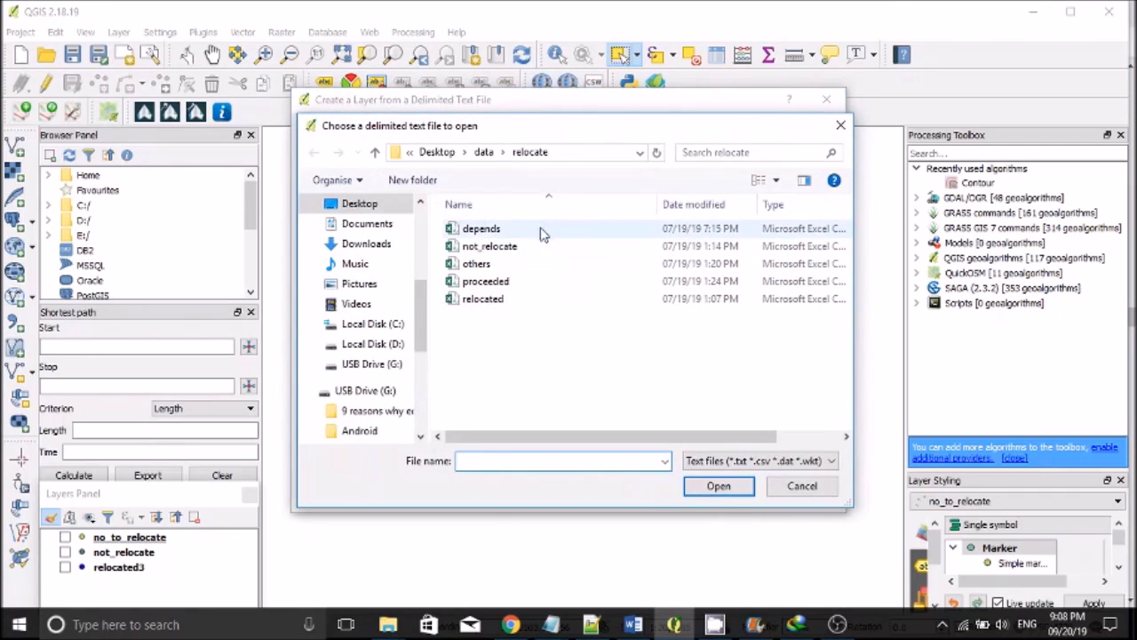
pyautogui.click(537, 233)
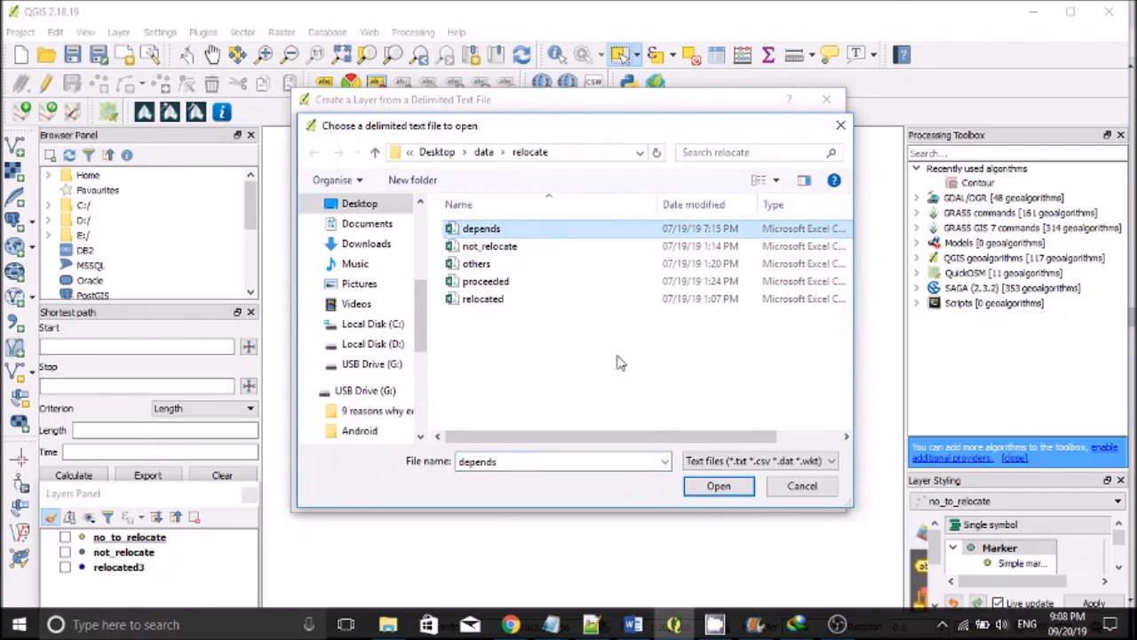
pyautogui.click(721, 489)
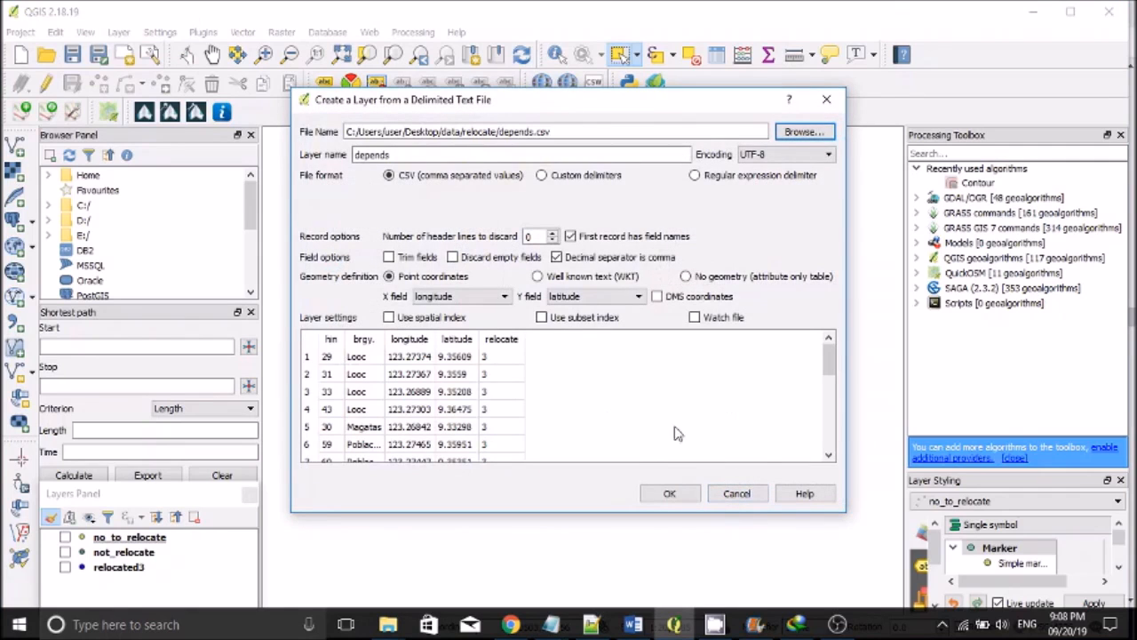
pyautogui.click(670, 494)
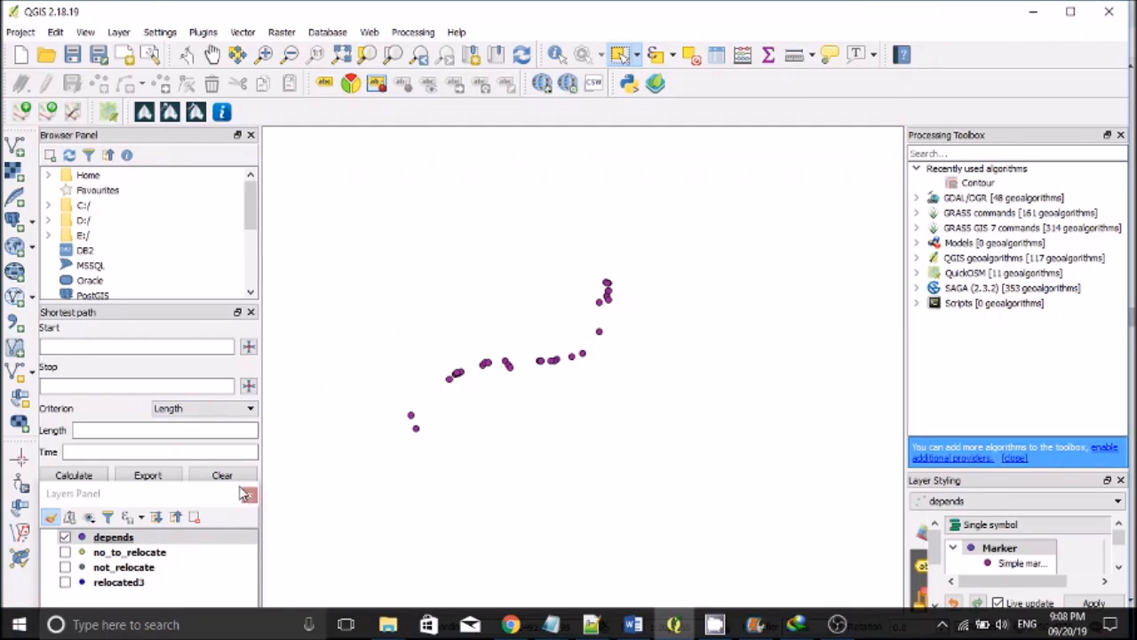
# Open the attribute table of the depends layer and try to edit values in its barangay, longitude and latitude cells.
pyautogui.click(99, 542)
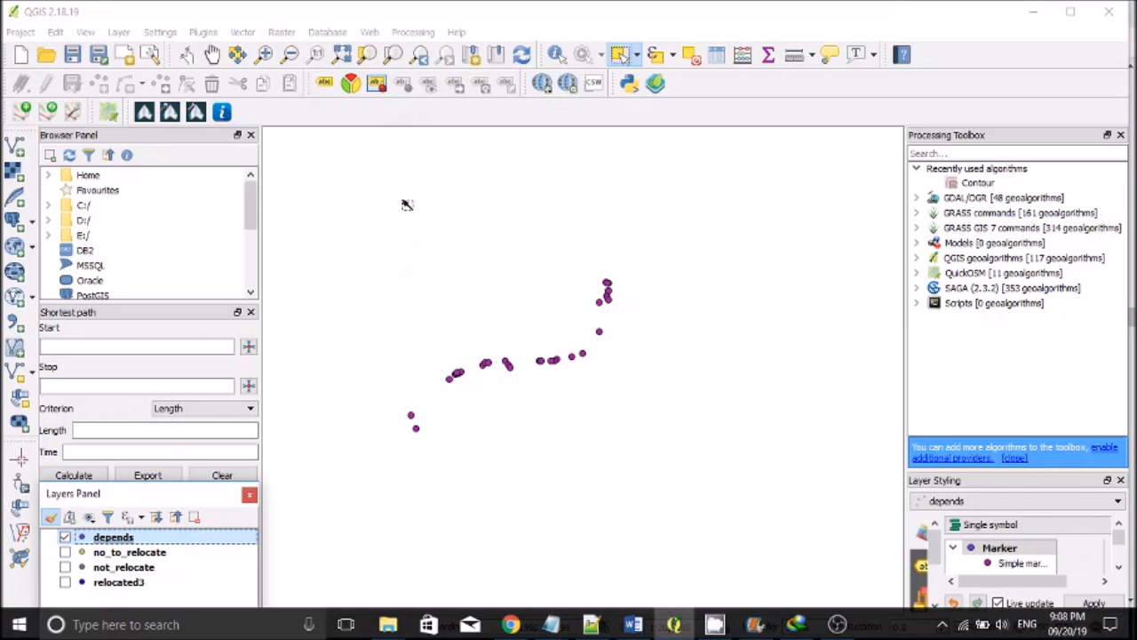
pyautogui.rightClick(134, 544)
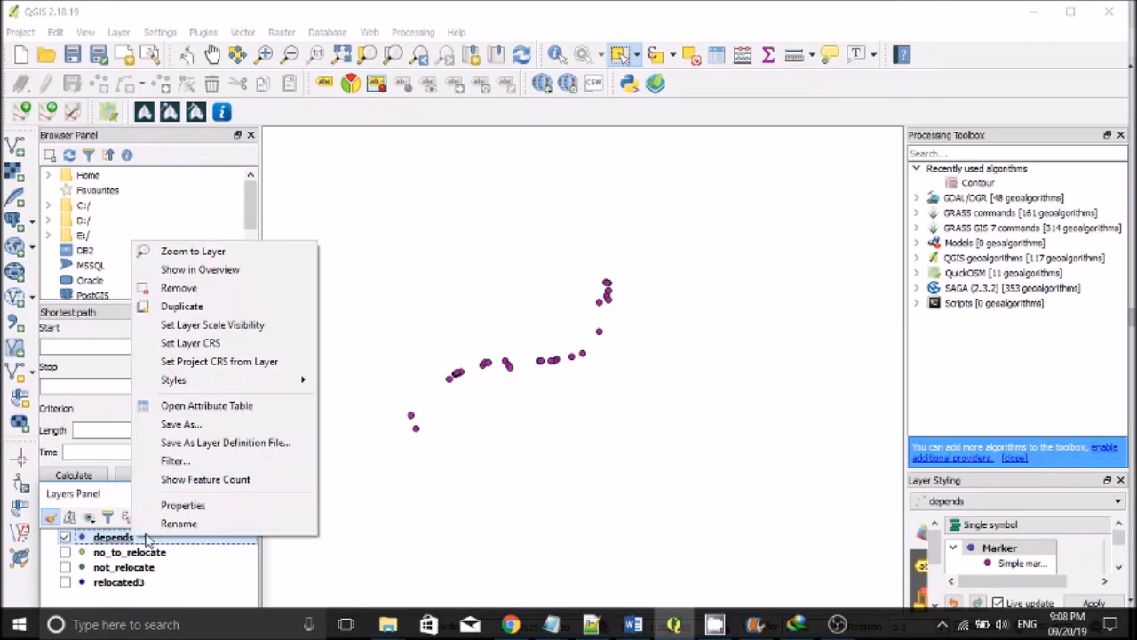
pyautogui.click(197, 406)
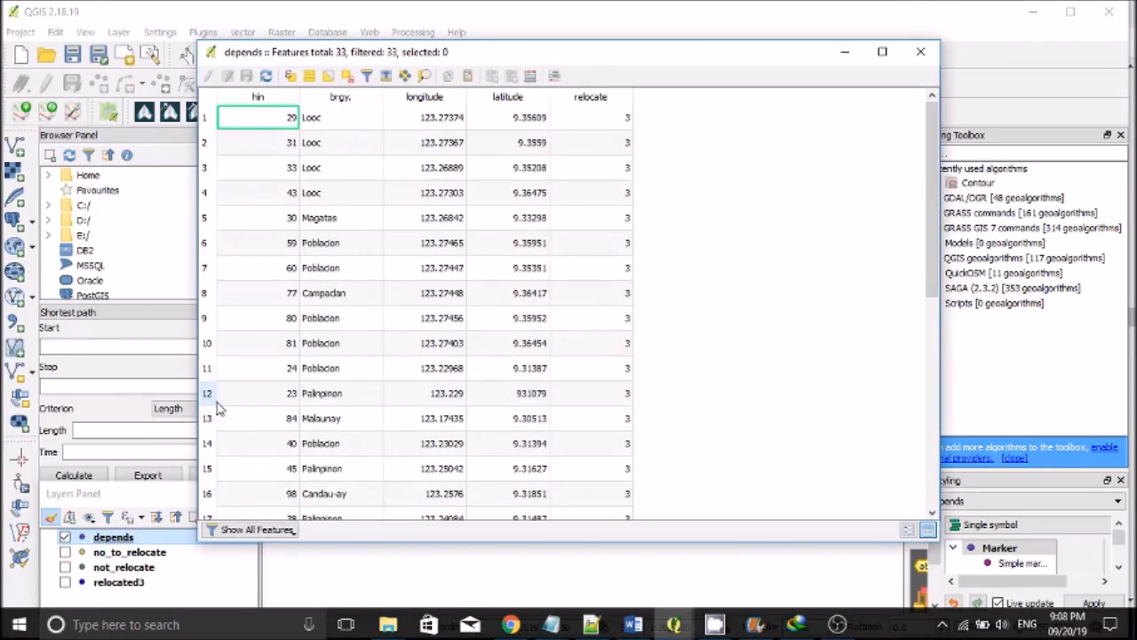
pyautogui.click(350, 148)
pyautogui.click(425, 153)
pyautogui.click(436, 176)
pyautogui.click(515, 178)
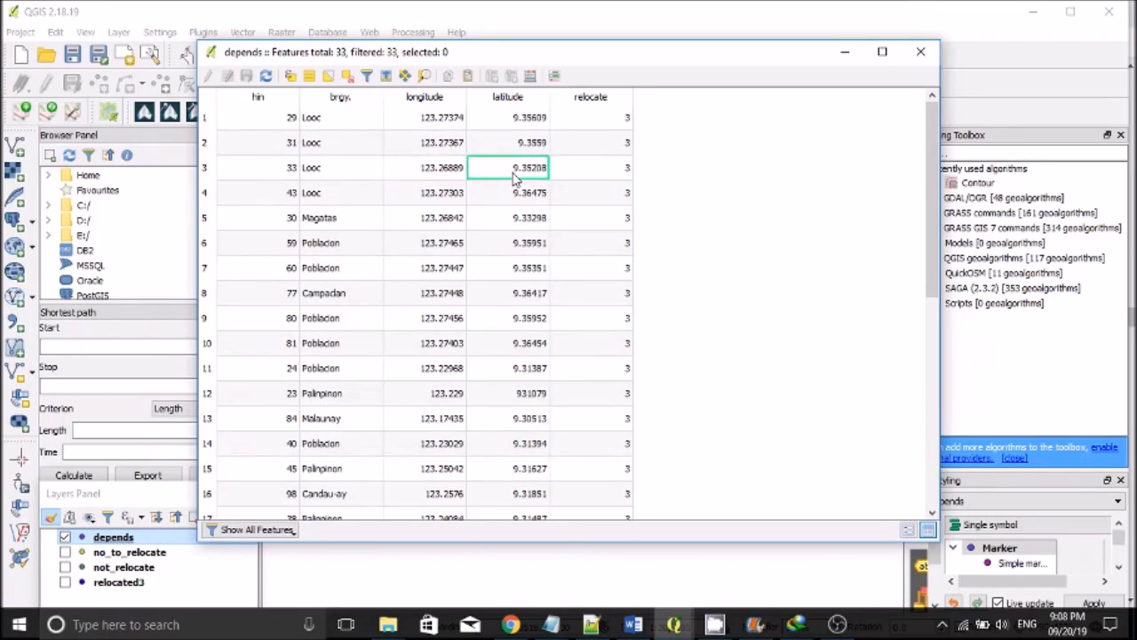
pyautogui.rightClick(515, 178)
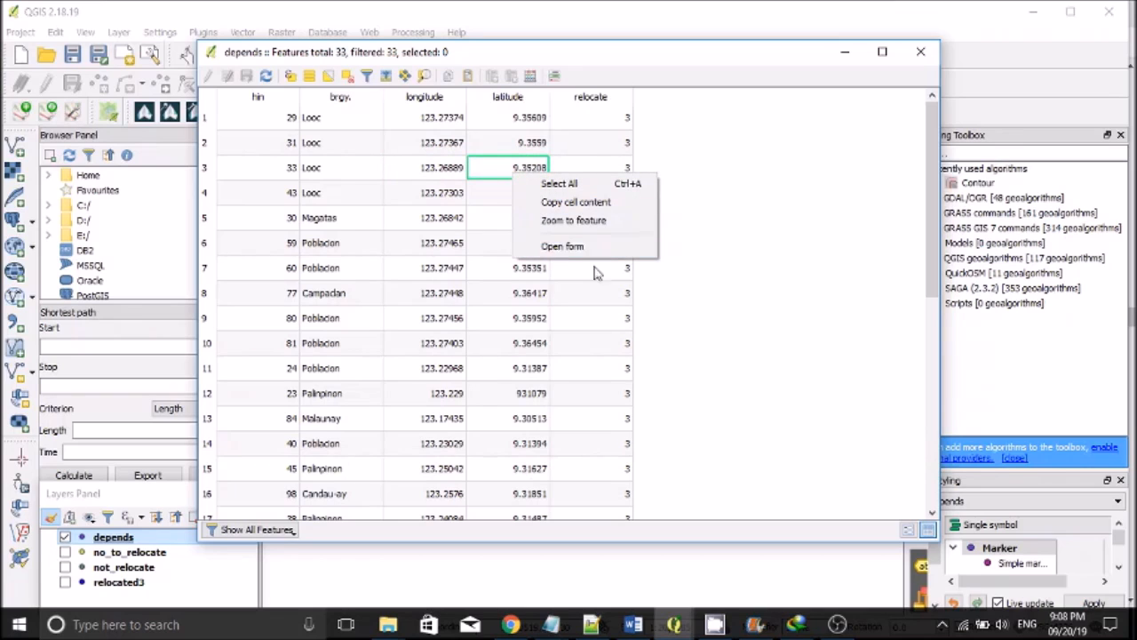
pyautogui.click(513, 304)
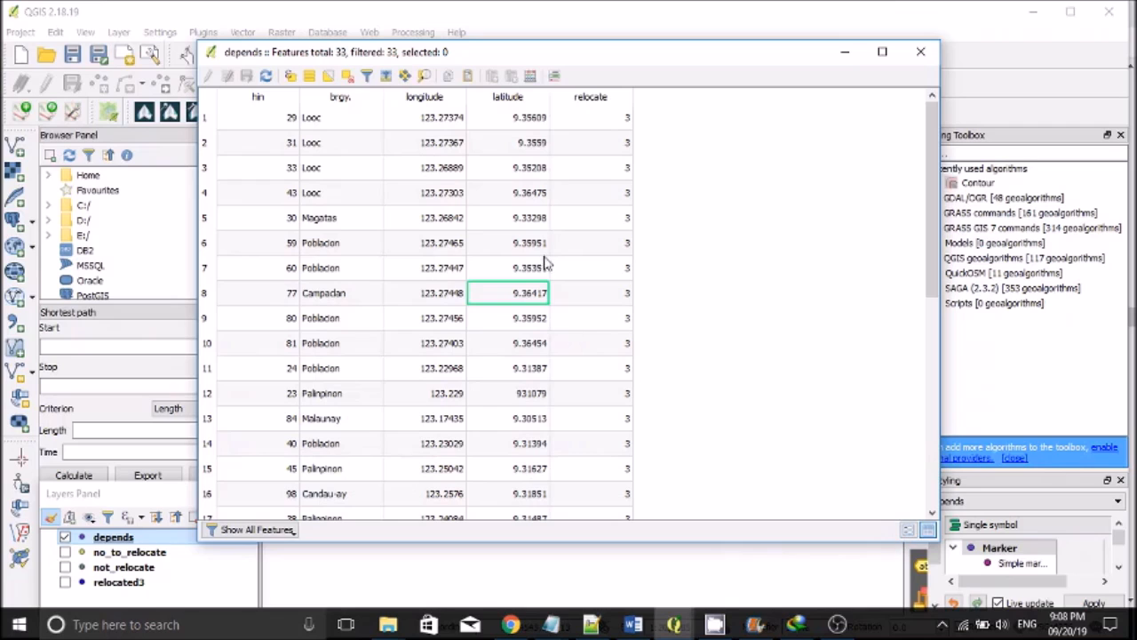
# Try to edit the Magatas record's brgy. value in its form, and close the attribute table from table view.
pyautogui.click(518, 222)
pyautogui.rightClick(518, 222)
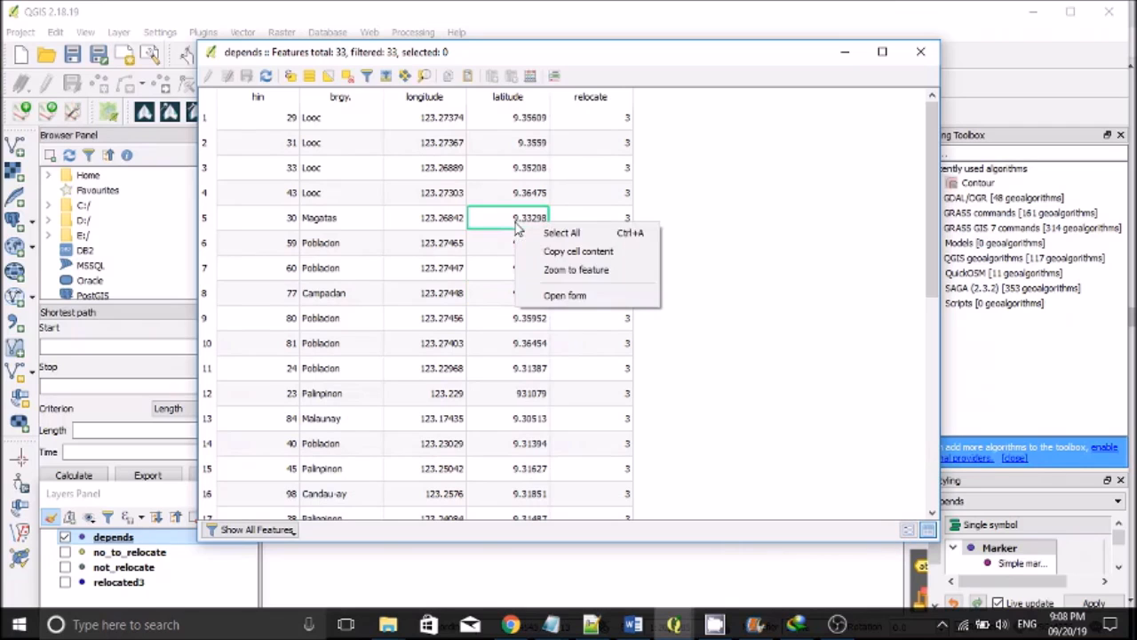
pyautogui.click(580, 297)
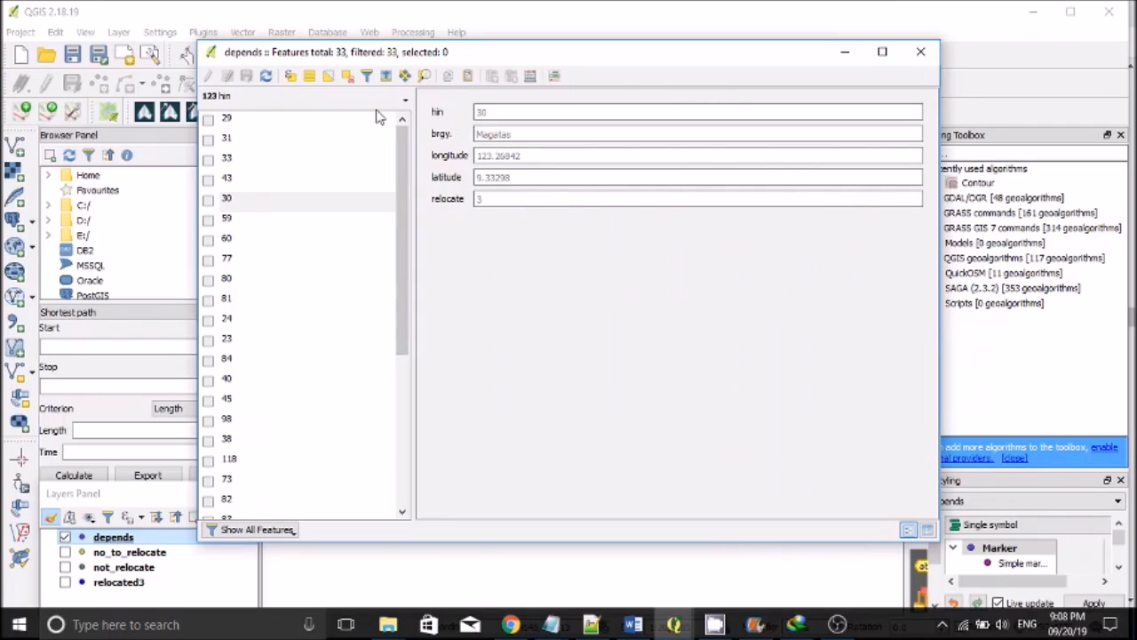
pyautogui.doubleClick(542, 135)
pyautogui.click(926, 529)
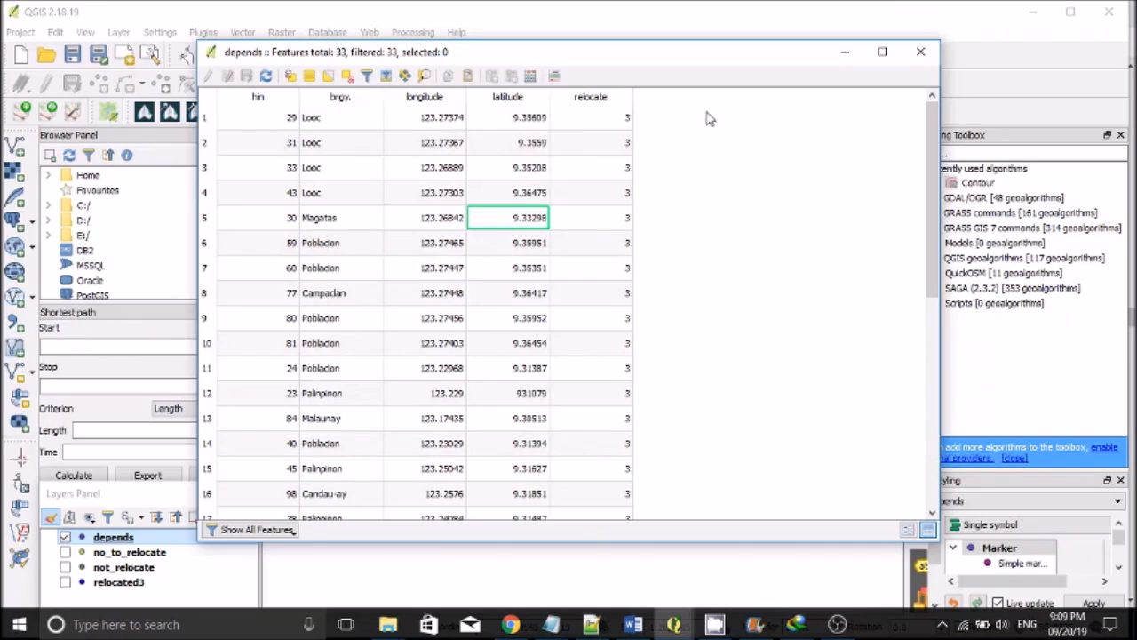
pyautogui.click(920, 52)
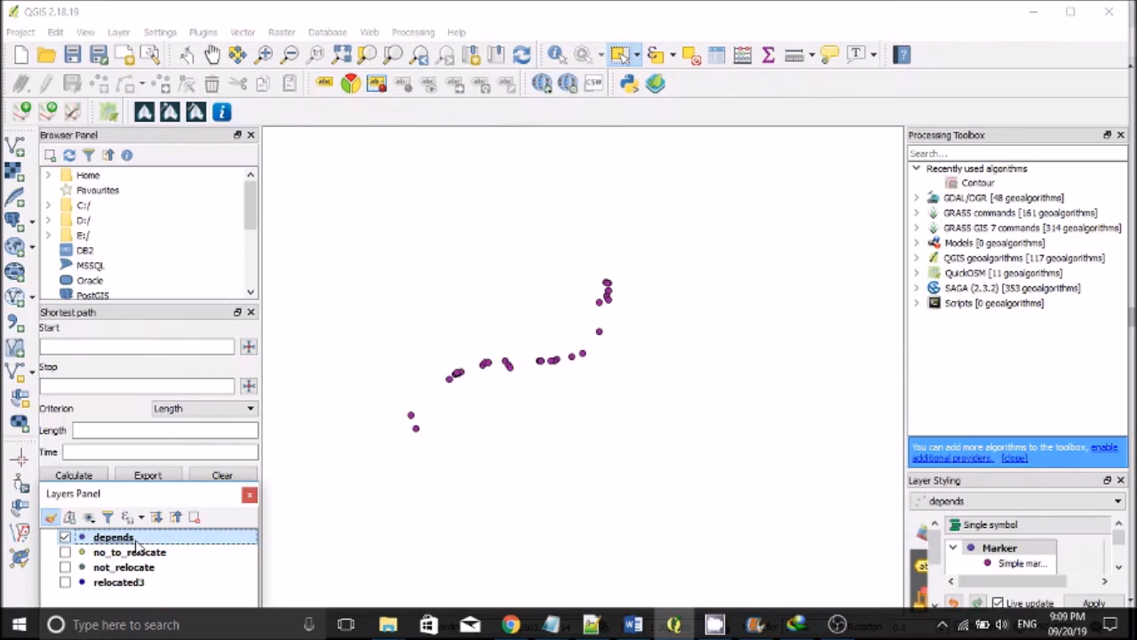
# Select all visible depends points on the map with a rectangle using the Select Feature(s) tool.
pyautogui.click(637, 55)
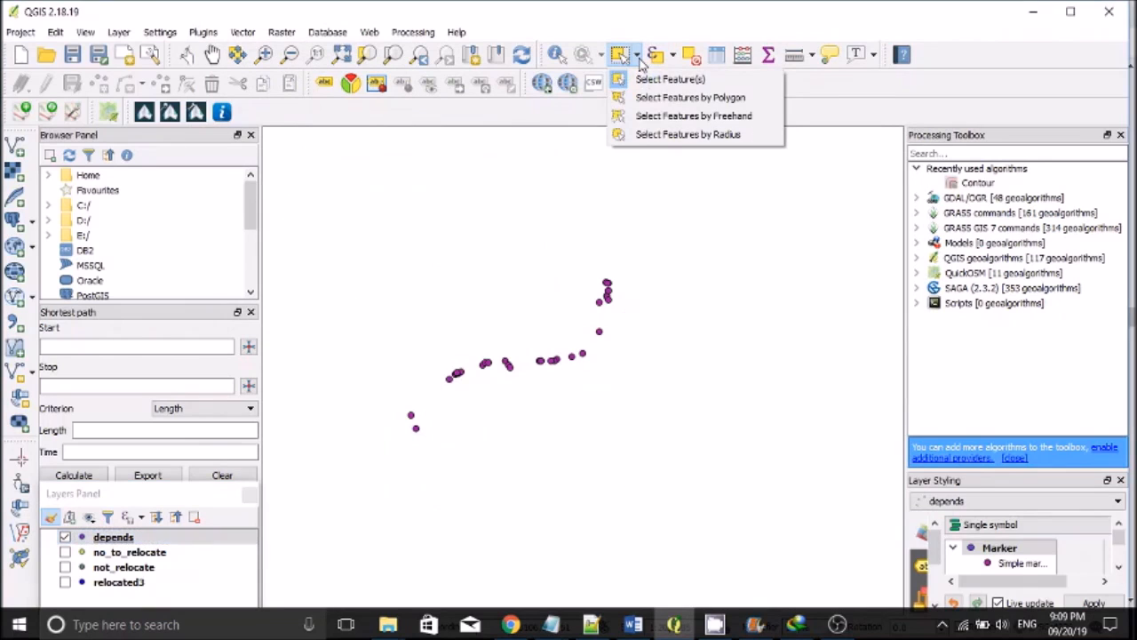
pyautogui.click(677, 82)
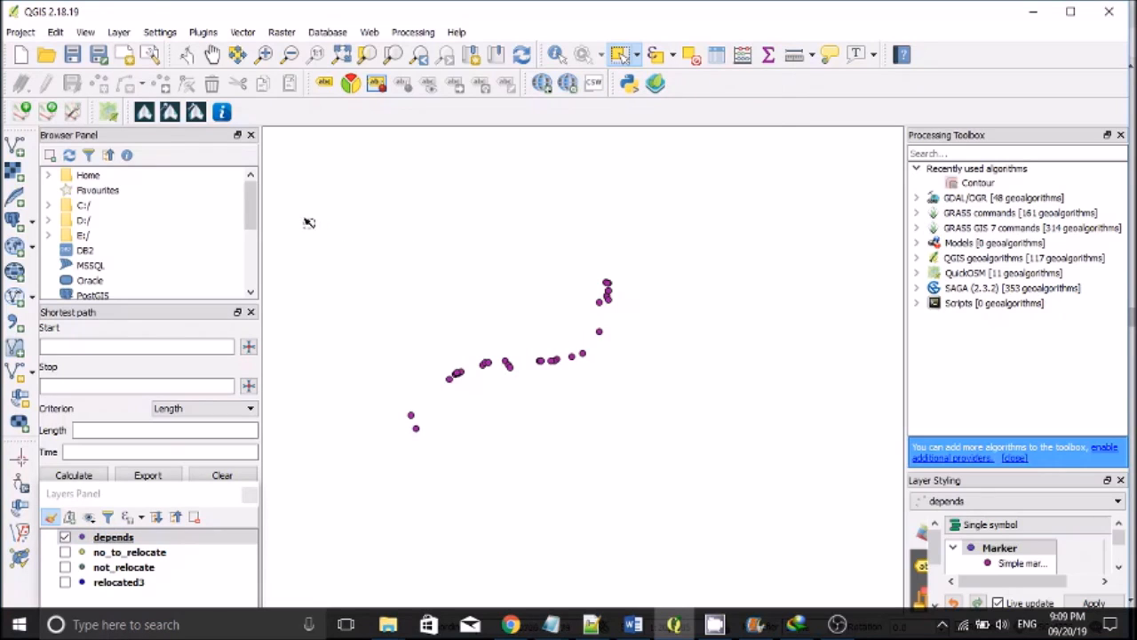
pyautogui.moveTo(300, 213); pyautogui.dragTo(708, 494)
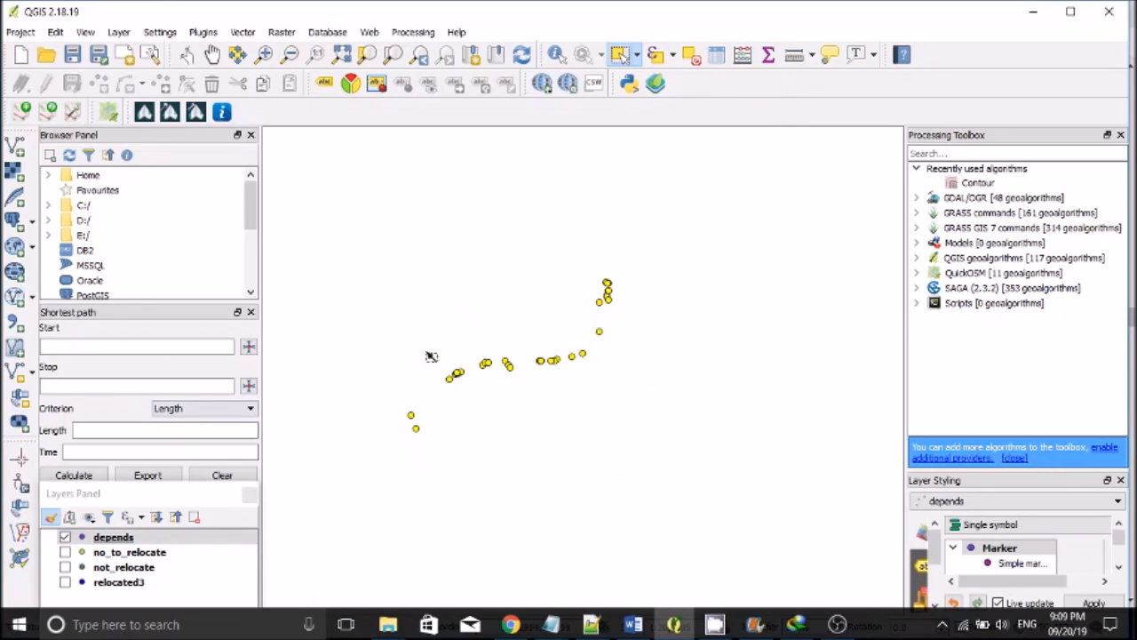
# Set up an ESRI Shapefile export of the depends layer, named depends, in the Desktop's New folder.
pyautogui.rightClick(135, 537)
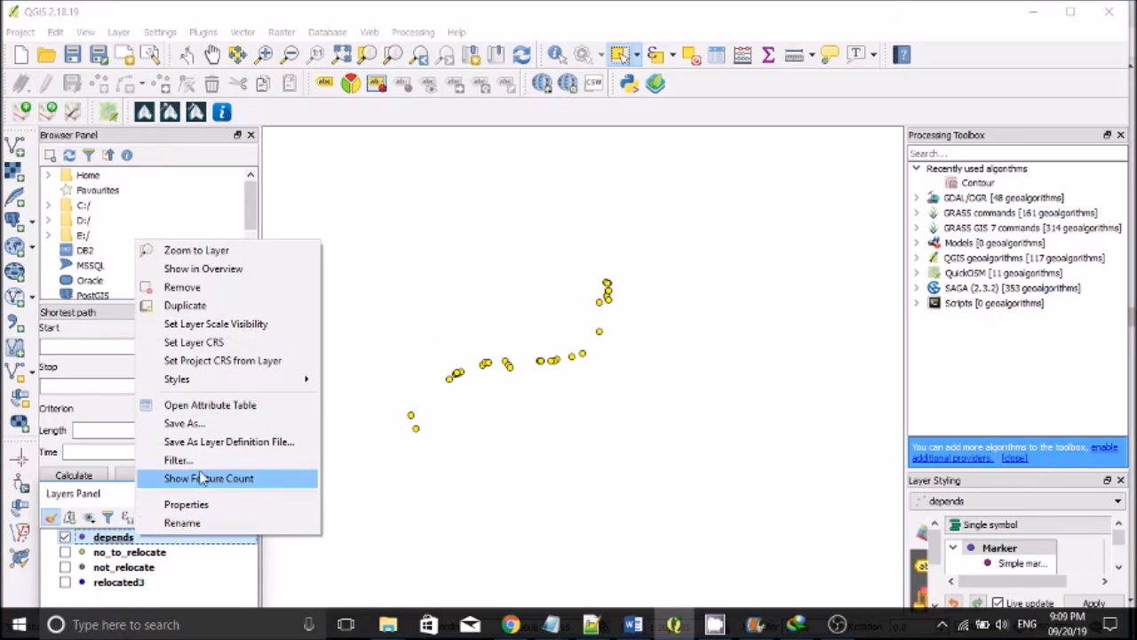
pyautogui.click(204, 431)
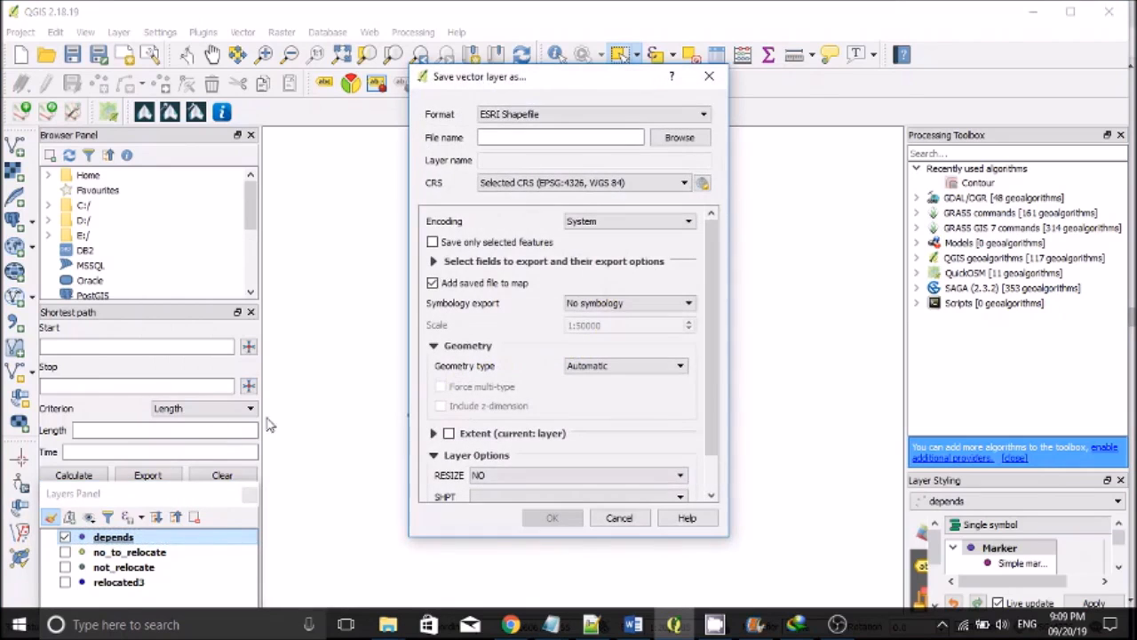
pyautogui.click(551, 139)
pyautogui.write('depends')
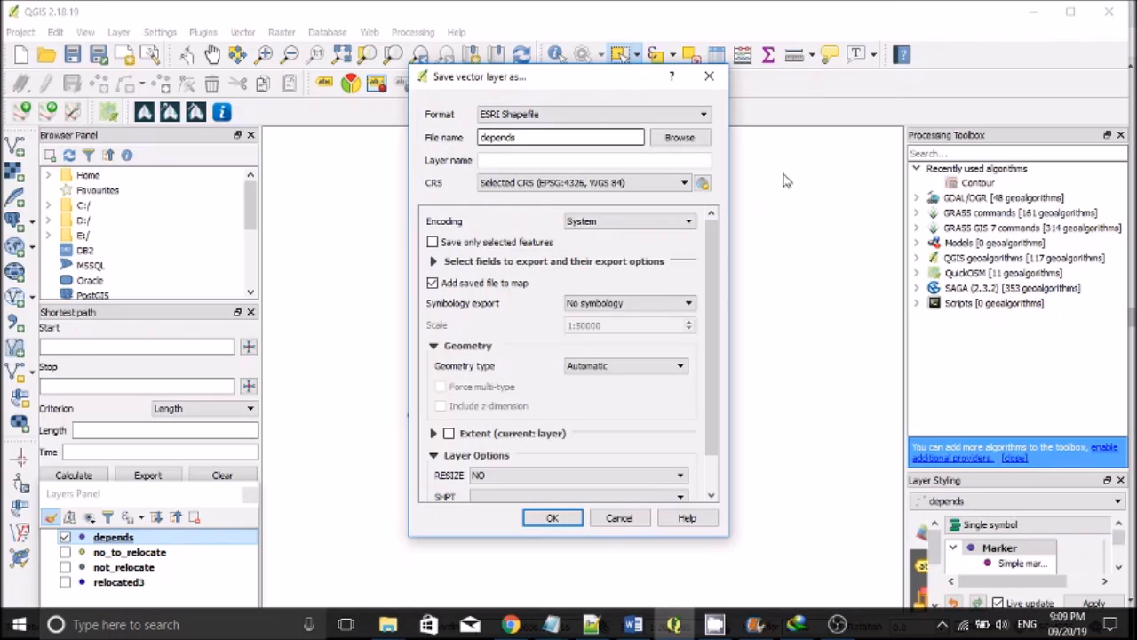
pyautogui.click(680, 138)
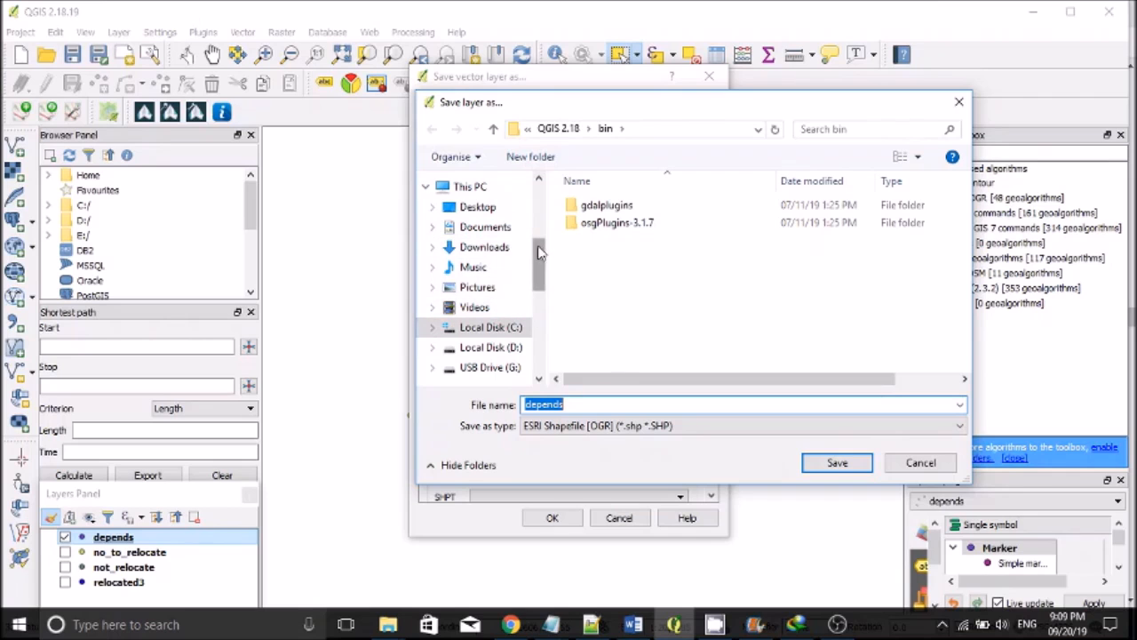
pyautogui.click(485, 206)
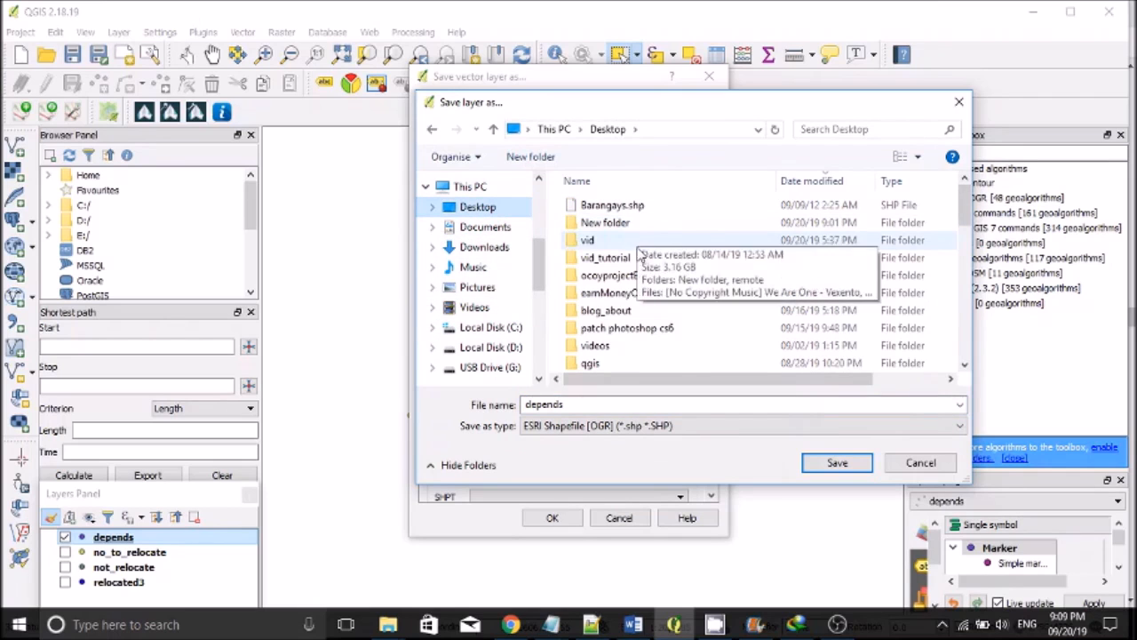
pyautogui.doubleClick(633, 223)
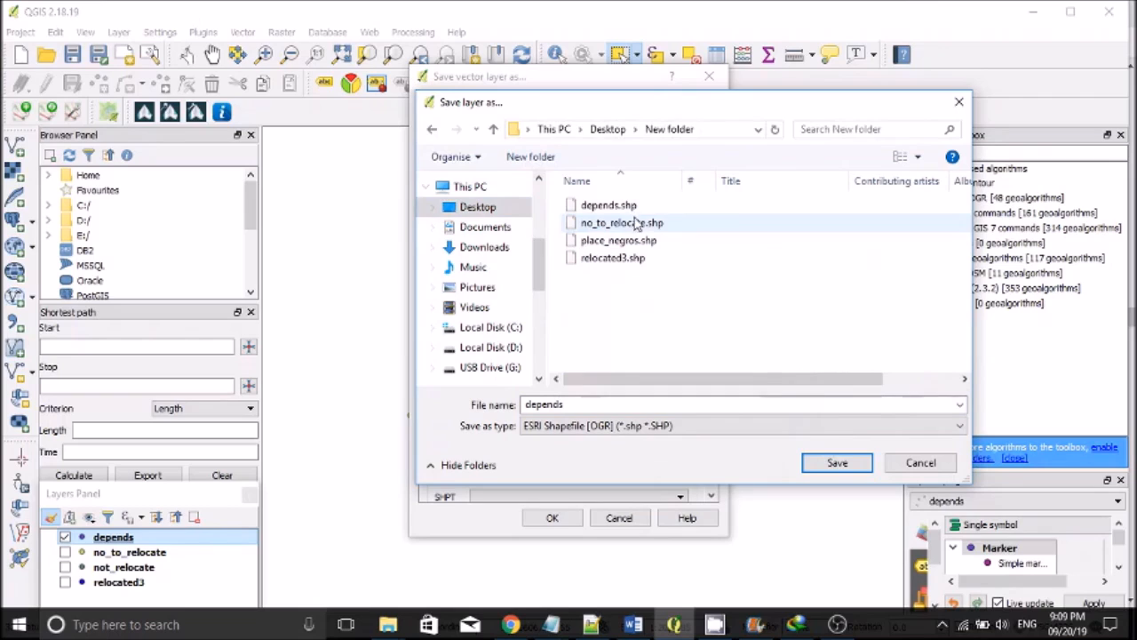
# Delete the old depends.shp from the destination folder and export the layer there as depends.shp, added to the map.
pyautogui.click(634, 212)
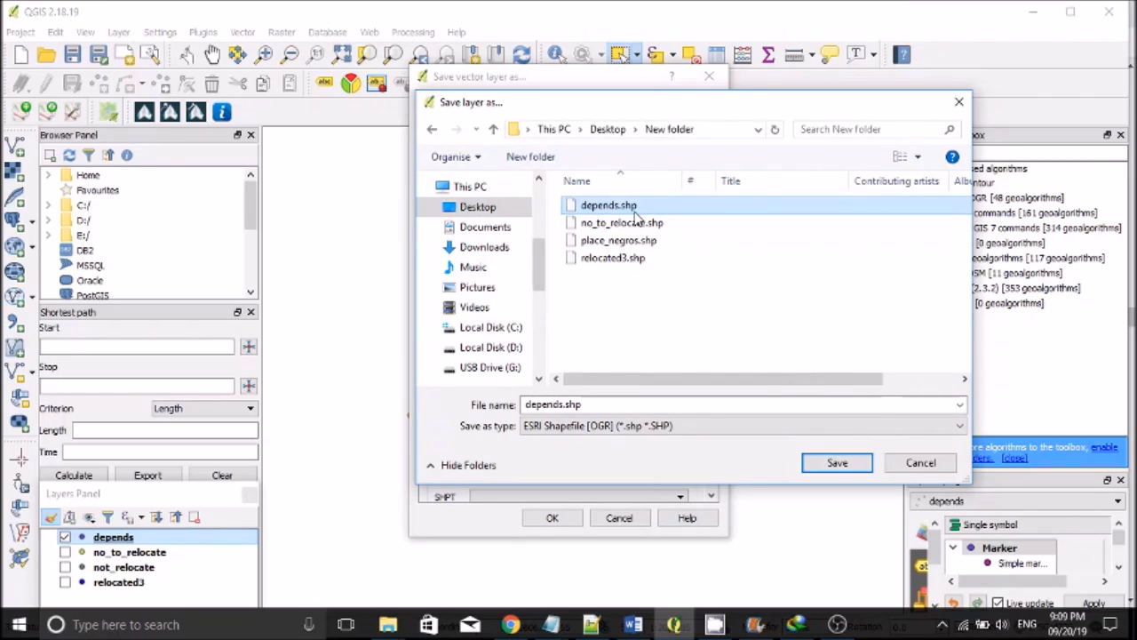
pyautogui.press('Delete')
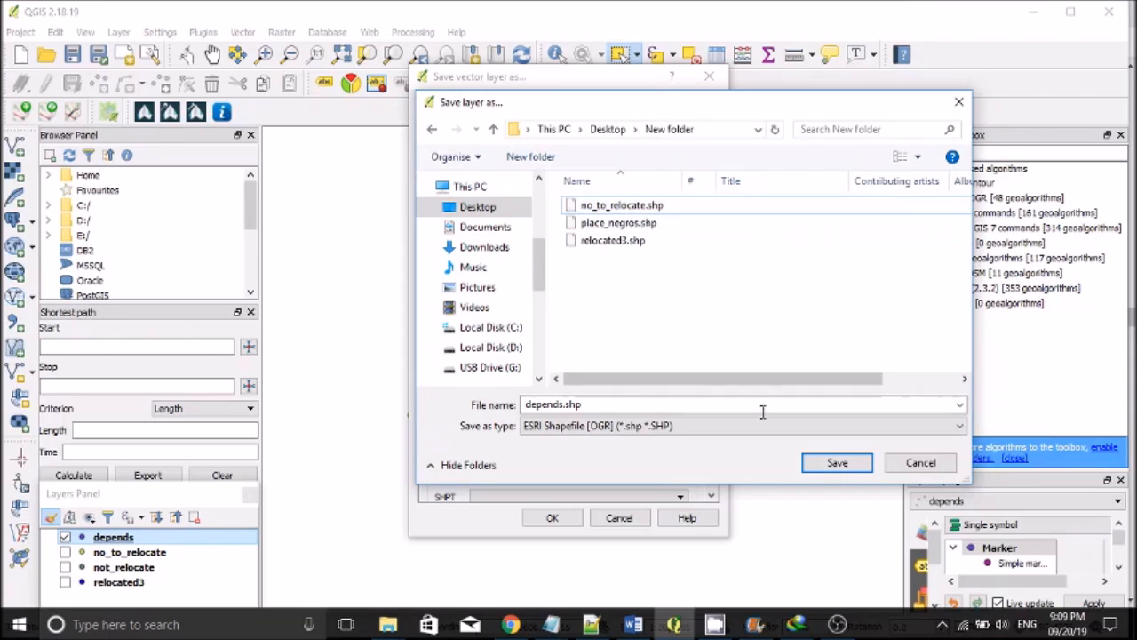
pyautogui.click(844, 465)
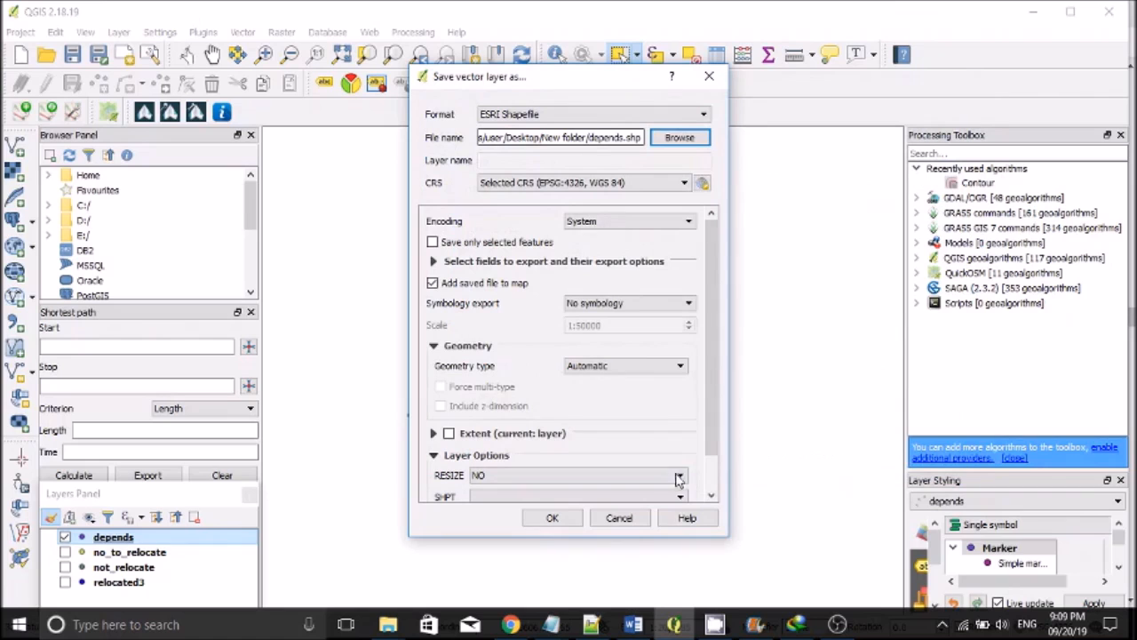
pyautogui.moveTo(713, 376); pyautogui.dragTo(723, 432)
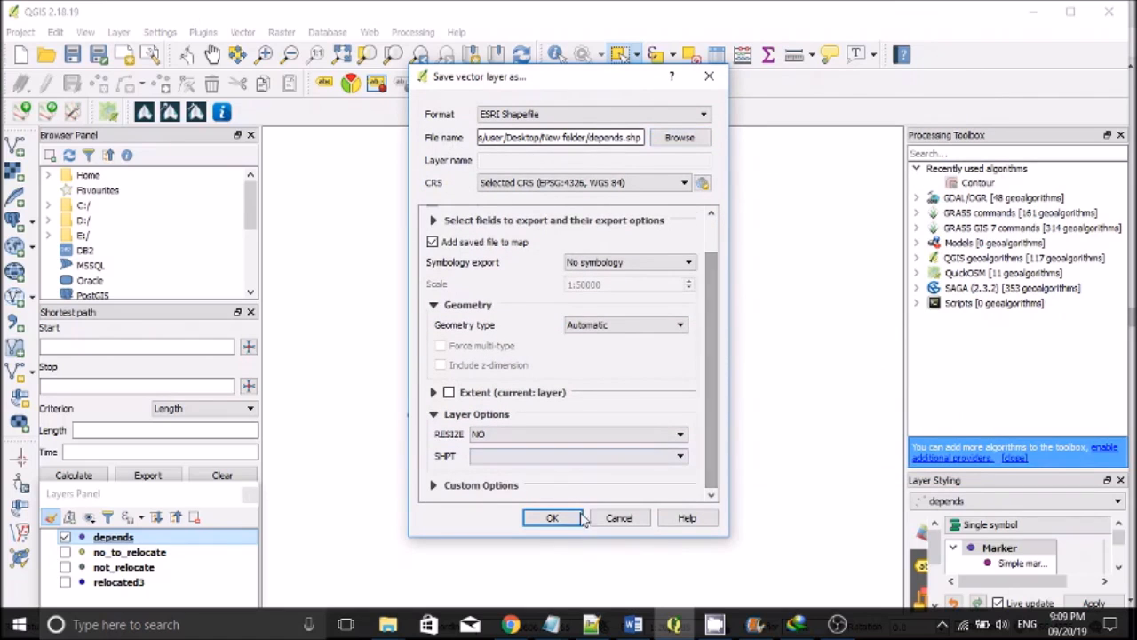
pyautogui.click(553, 517)
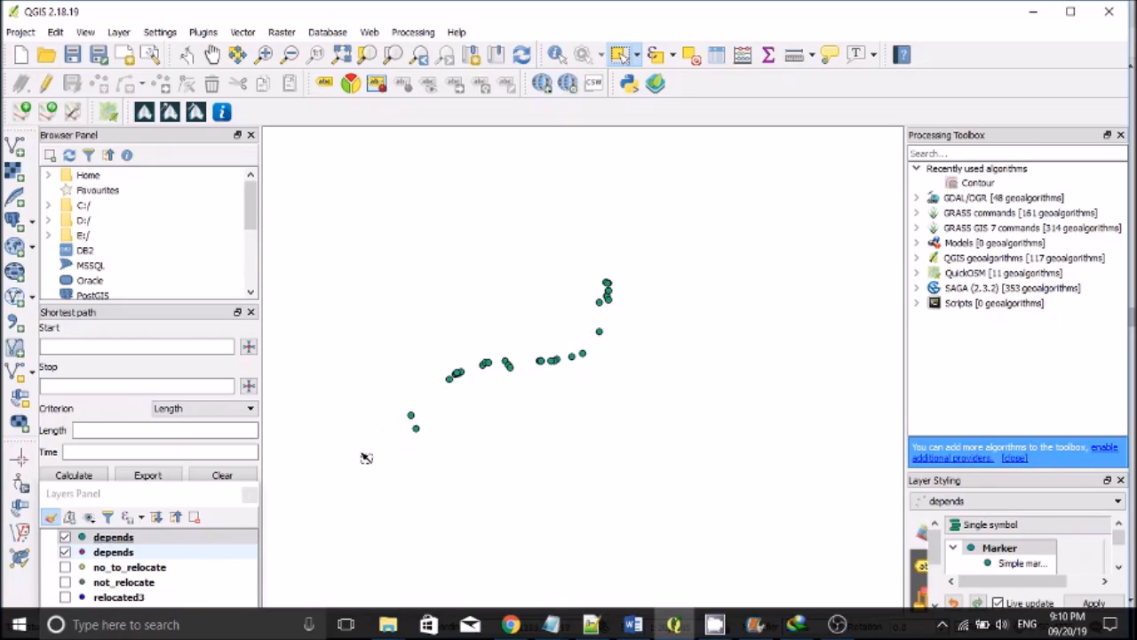
# Open the attribute table of the original CSV-based depends layer.
pyautogui.click(131, 552)
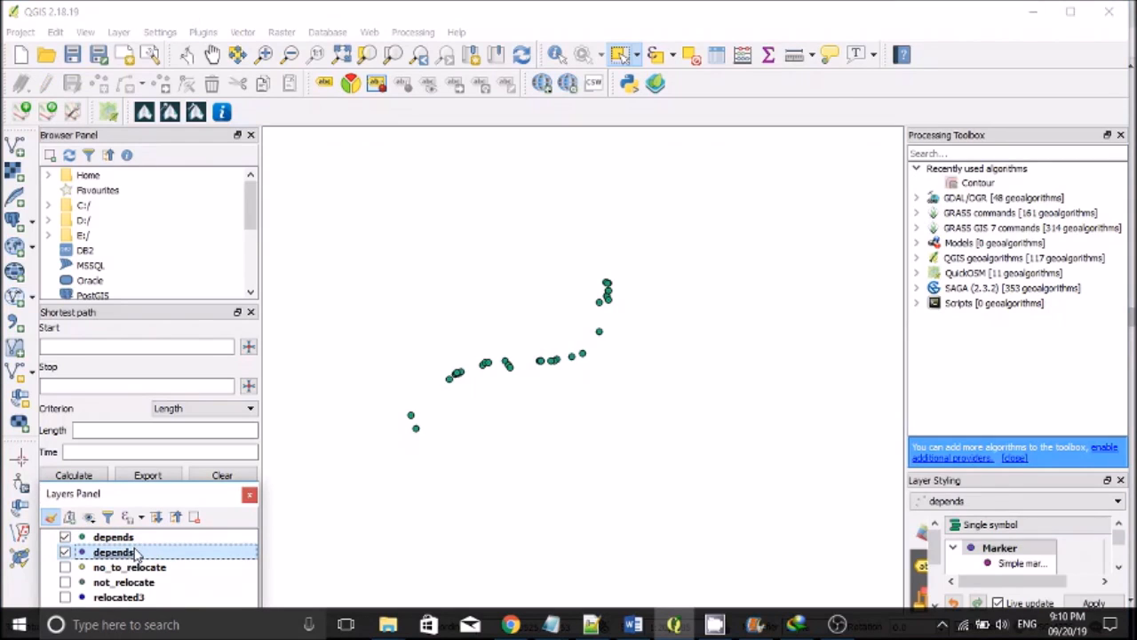
pyautogui.rightClick(135, 553)
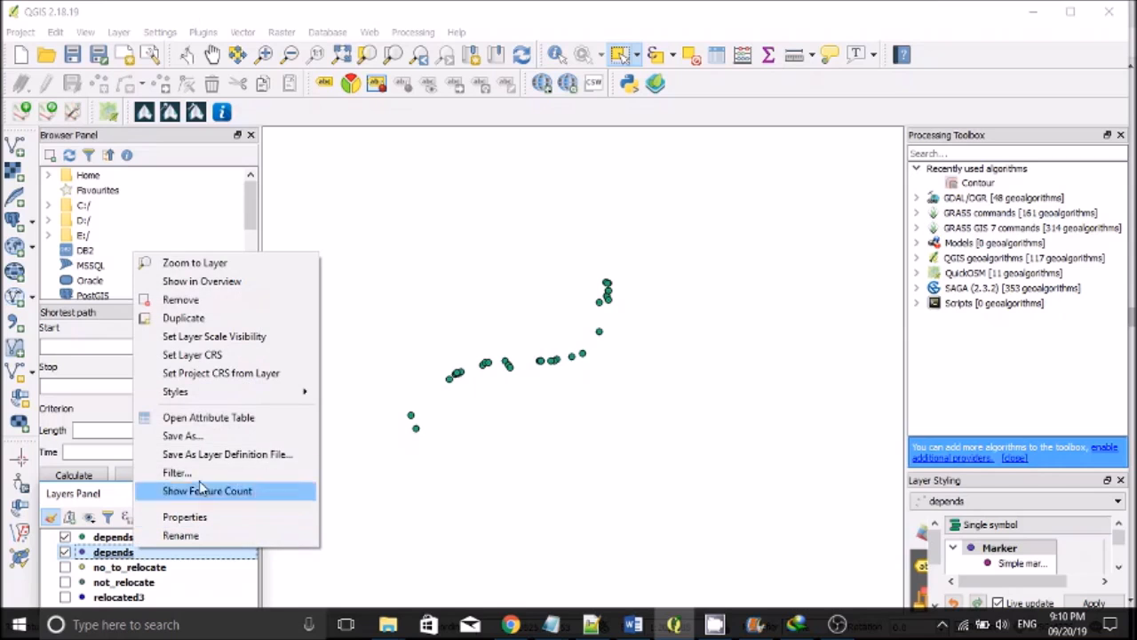
pyautogui.click(238, 421)
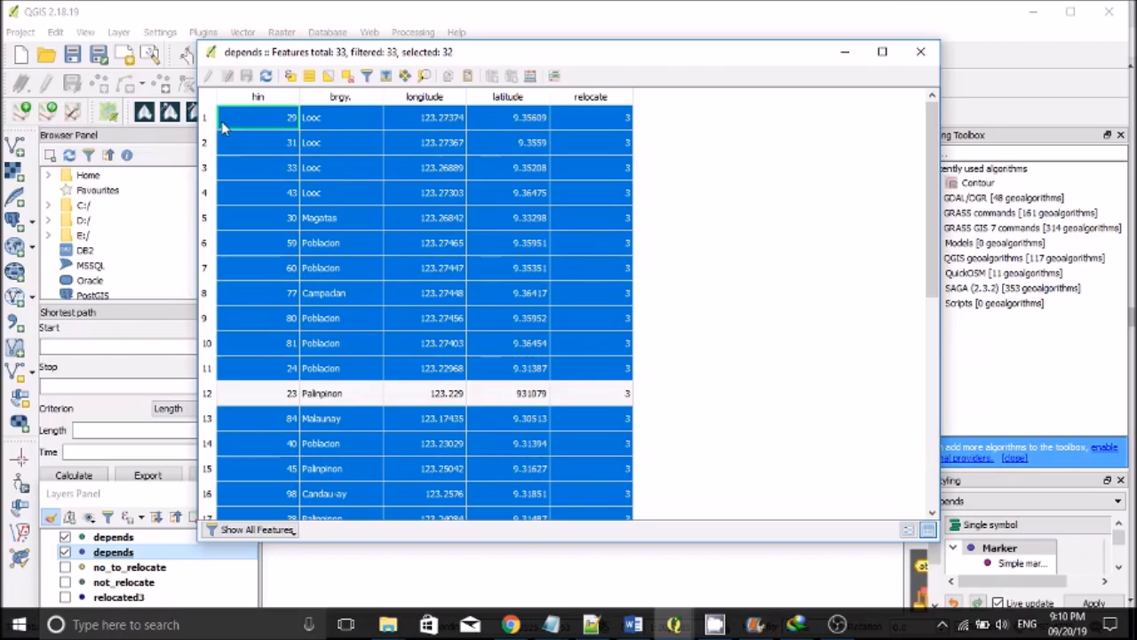
# Close the CSV-based layer's attribute table and open the attribute table of the exported depends shapefile layer.
pyautogui.click(262, 125)
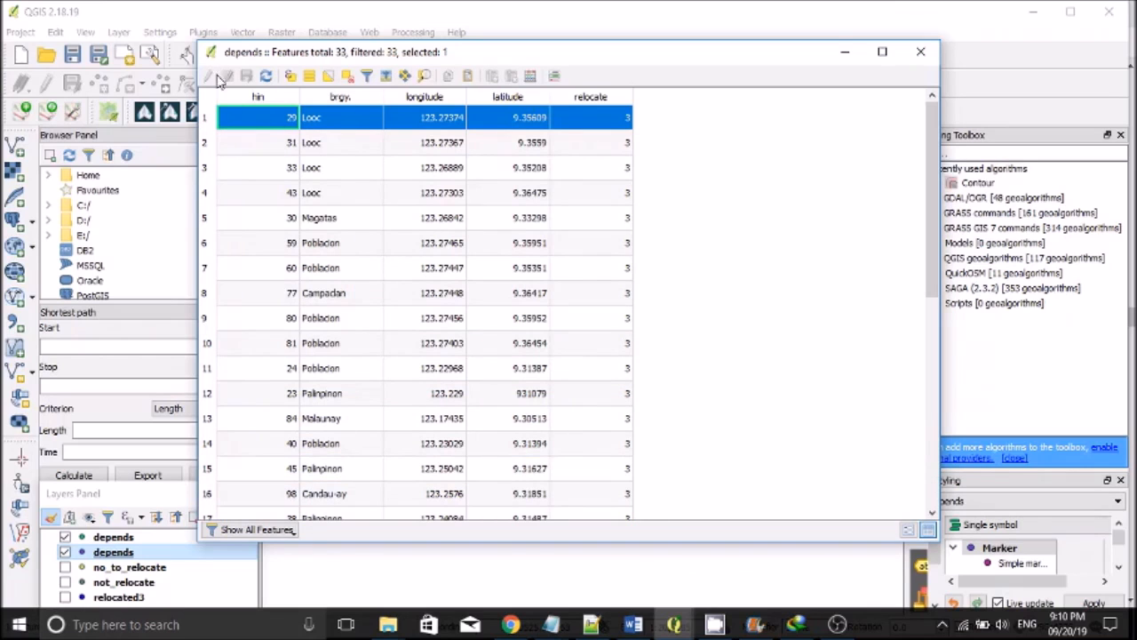
pyautogui.click(920, 51)
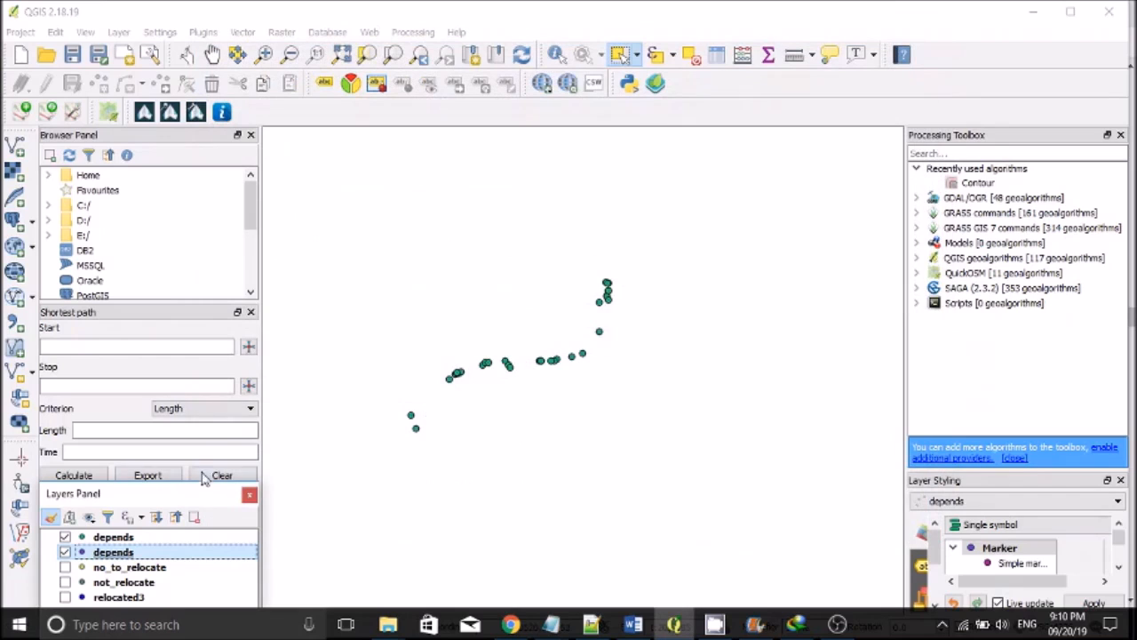
pyautogui.click(152, 539)
pyautogui.rightClick(153, 540)
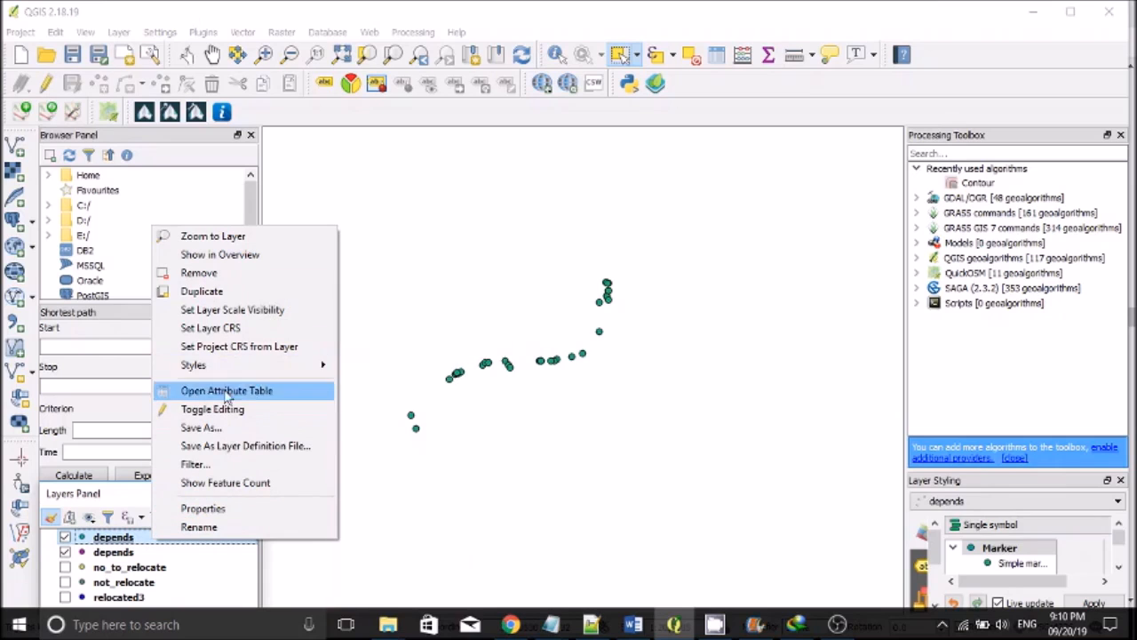
pyautogui.click(228, 391)
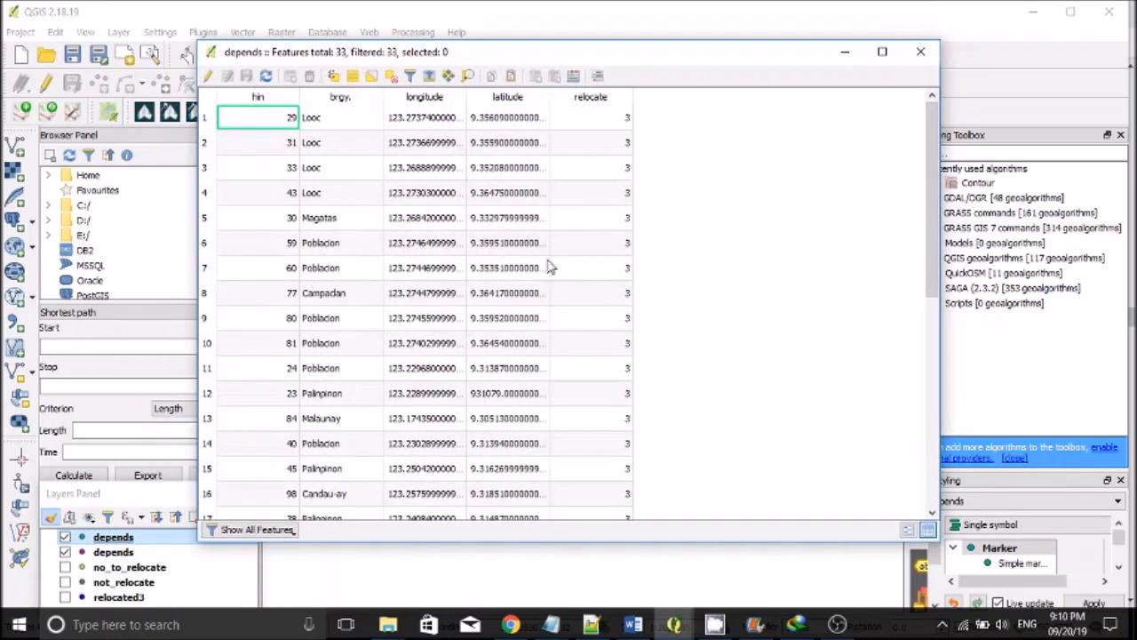
# Switch on editing mode for the depends shapefile layer in its attribute table.
pyautogui.click(342, 141)
pyautogui.rightClick(352, 144)
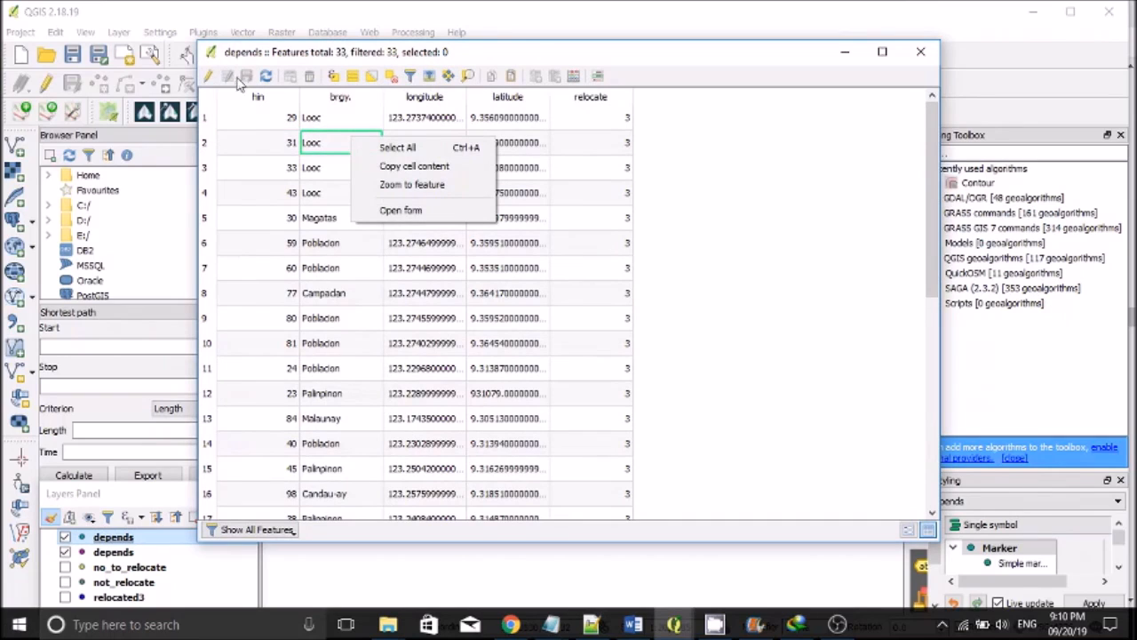
pyautogui.click(208, 76)
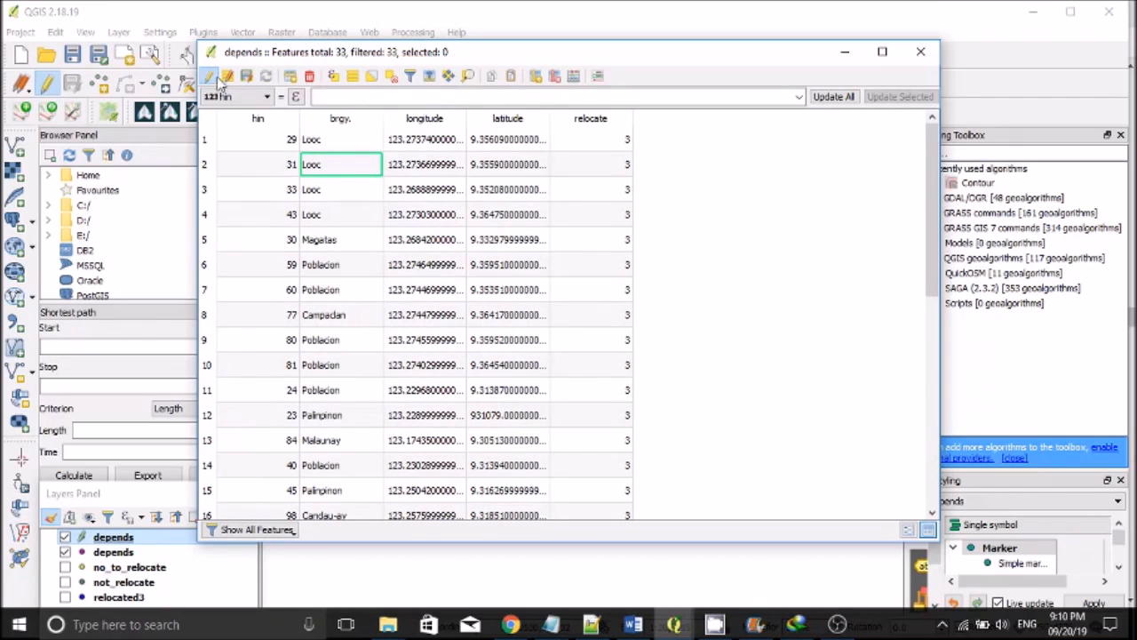
pyautogui.click(211, 80)
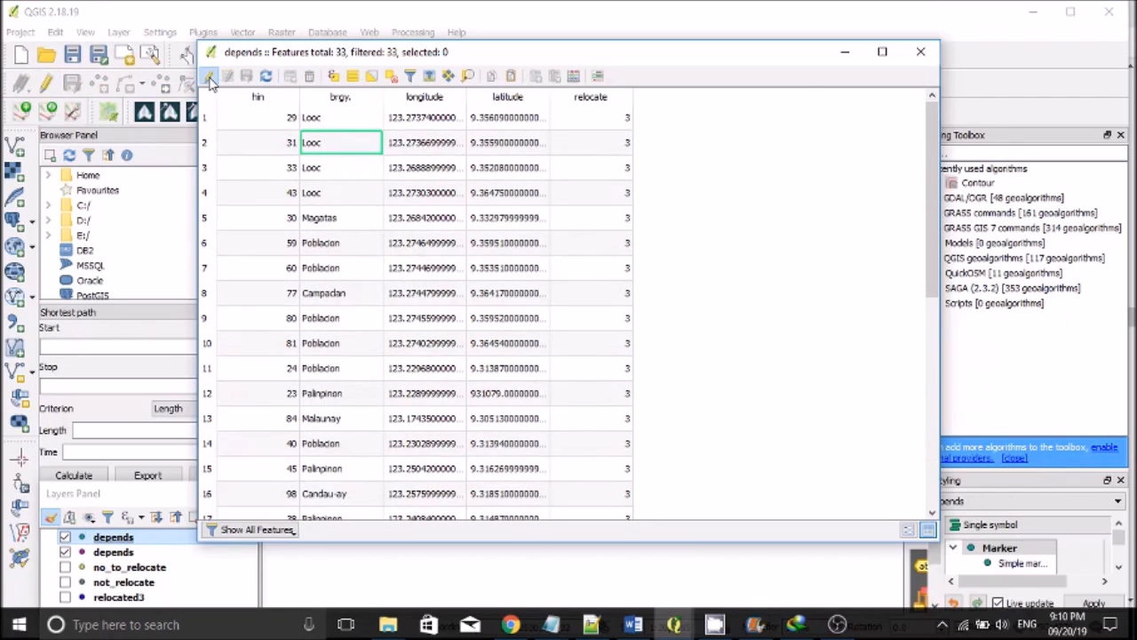
pyautogui.click(209, 78)
# Clear the latitude values in rows 1 to 14 of the depends shapefile's attribute table.
pyautogui.doubleClick(524, 141)
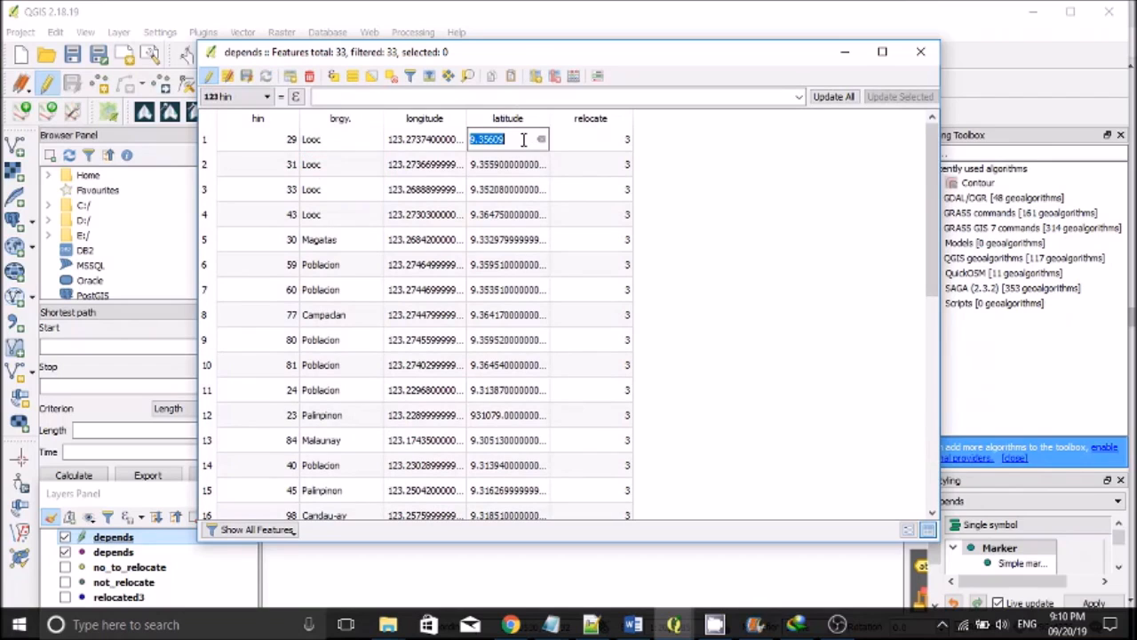
pyautogui.click(542, 139)
pyautogui.doubleClick(544, 168)
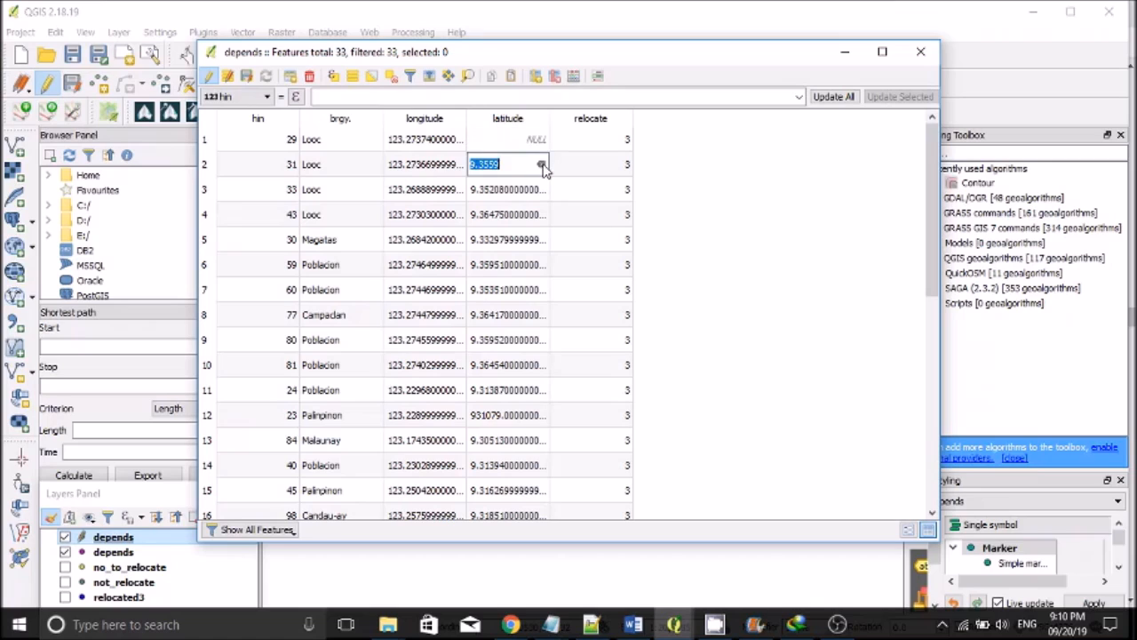
pyautogui.click(541, 165)
pyautogui.doubleClick(544, 190)
pyautogui.click(541, 190)
pyautogui.doubleClick(541, 216)
pyautogui.click(541, 214)
pyautogui.doubleClick(543, 240)
pyautogui.click(542, 239)
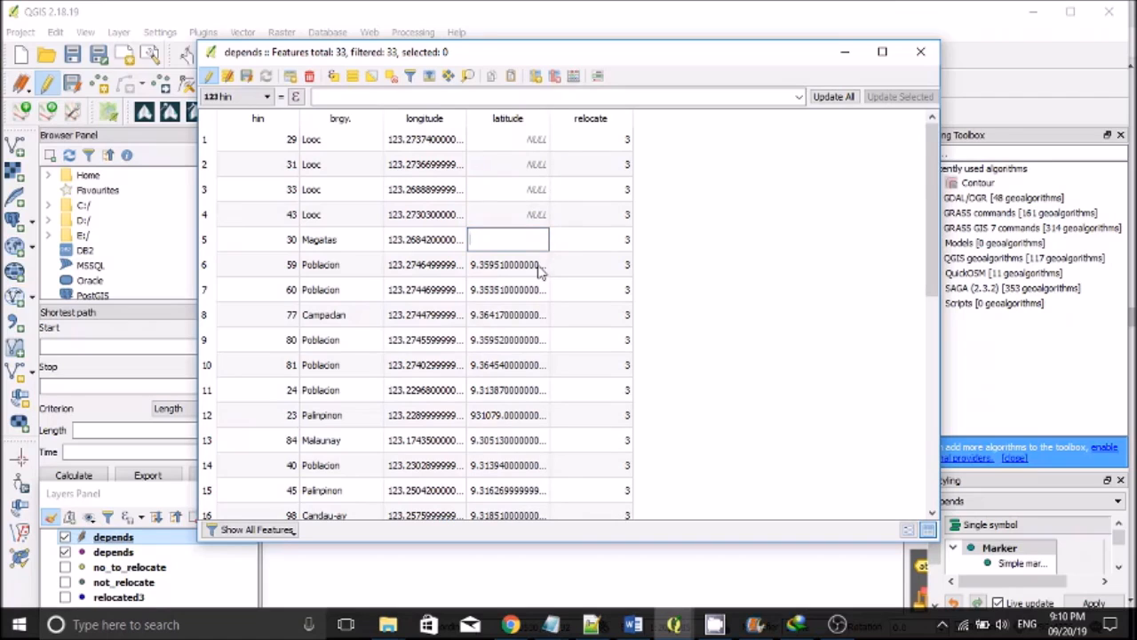
pyautogui.doubleClick(541, 265)
pyautogui.click(541, 264)
pyautogui.doubleClick(539, 289)
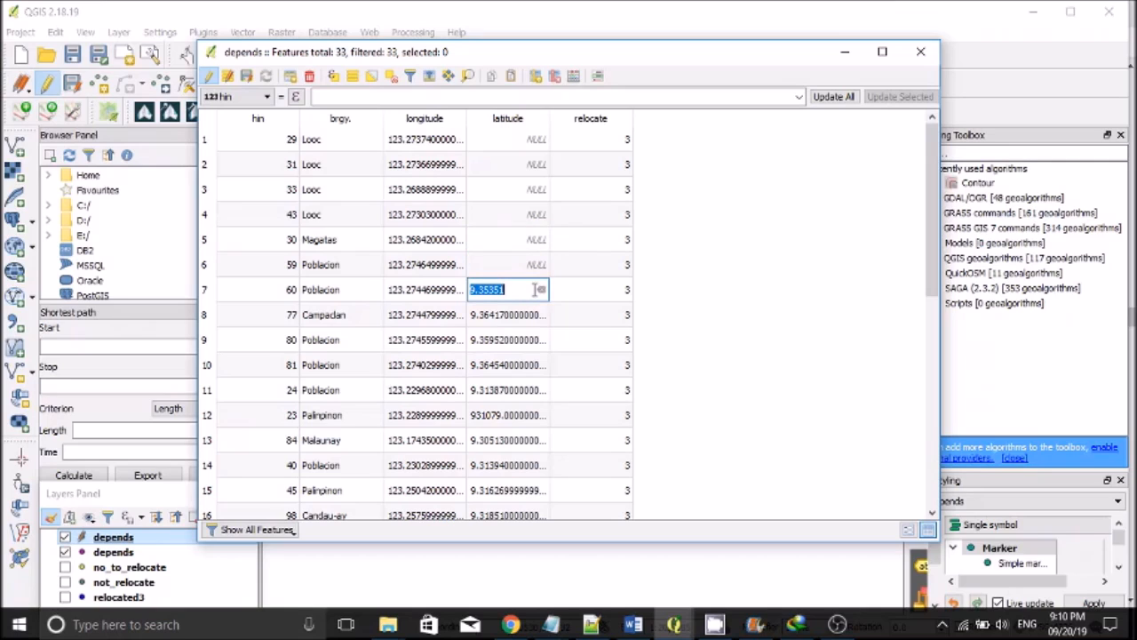
pyautogui.click(541, 291)
pyautogui.doubleClick(540, 316)
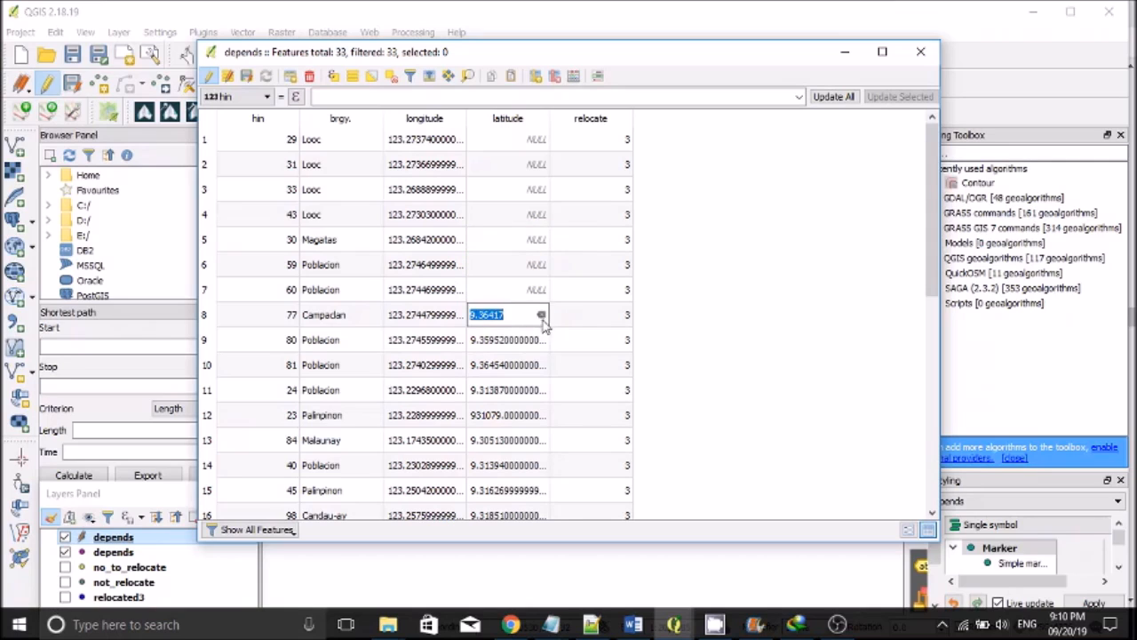
pyautogui.click(542, 316)
pyautogui.doubleClick(535, 341)
pyautogui.click(541, 341)
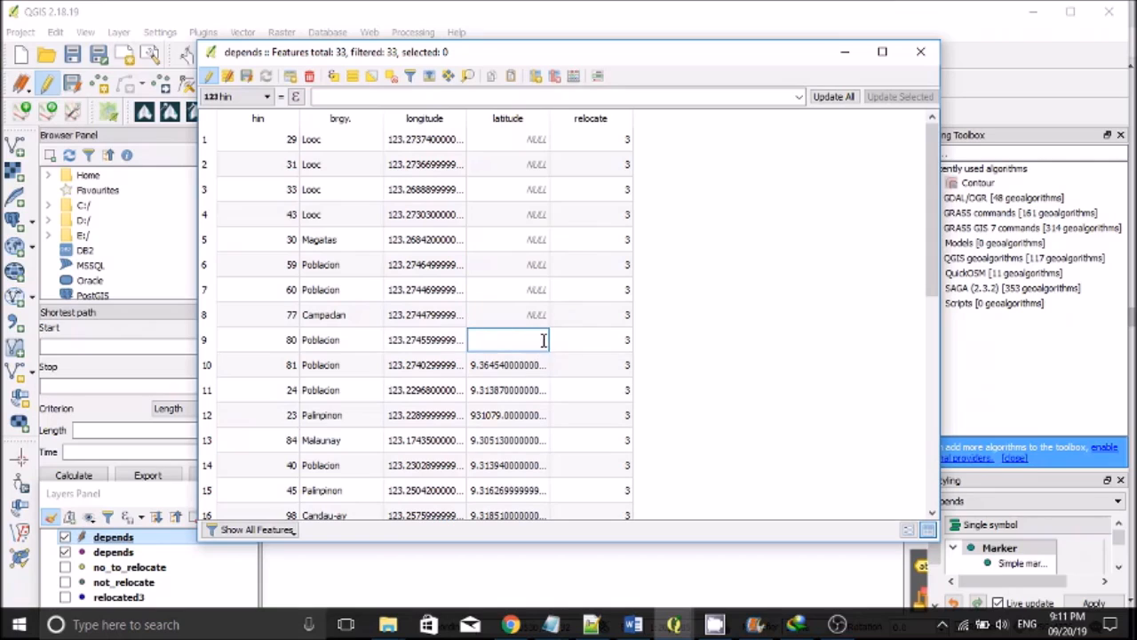
pyautogui.doubleClick(539, 365)
pyautogui.click(541, 365)
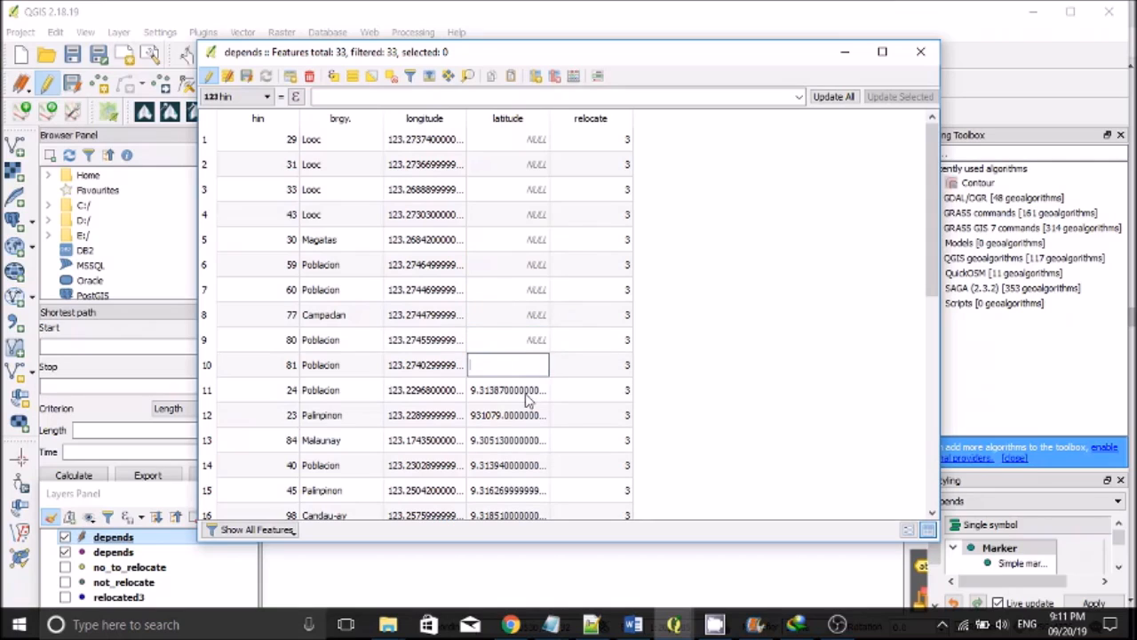
pyautogui.doubleClick(539, 391)
pyautogui.click(541, 391)
pyautogui.click(530, 414)
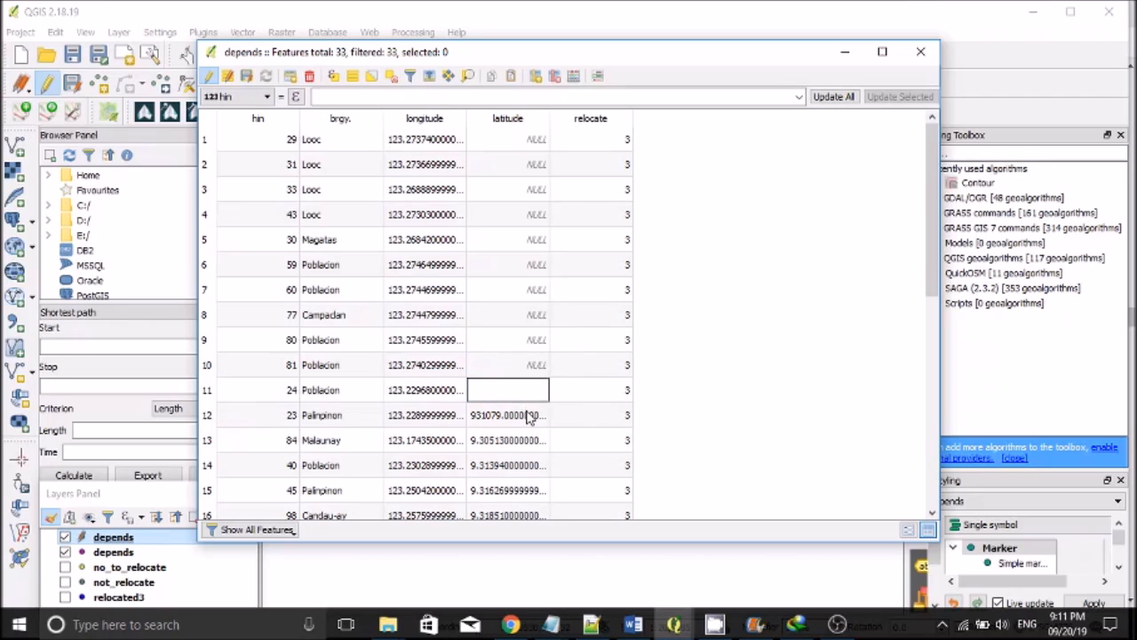
pyautogui.doubleClick(530, 412)
pyautogui.click(541, 414)
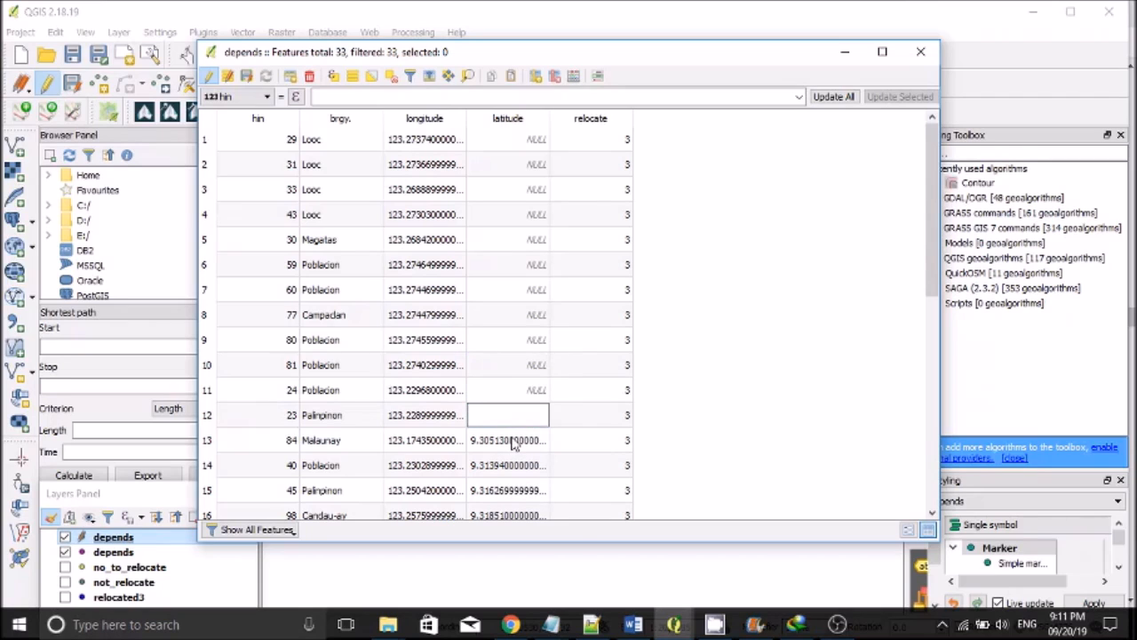
pyautogui.doubleClick(520, 440)
pyautogui.click(541, 440)
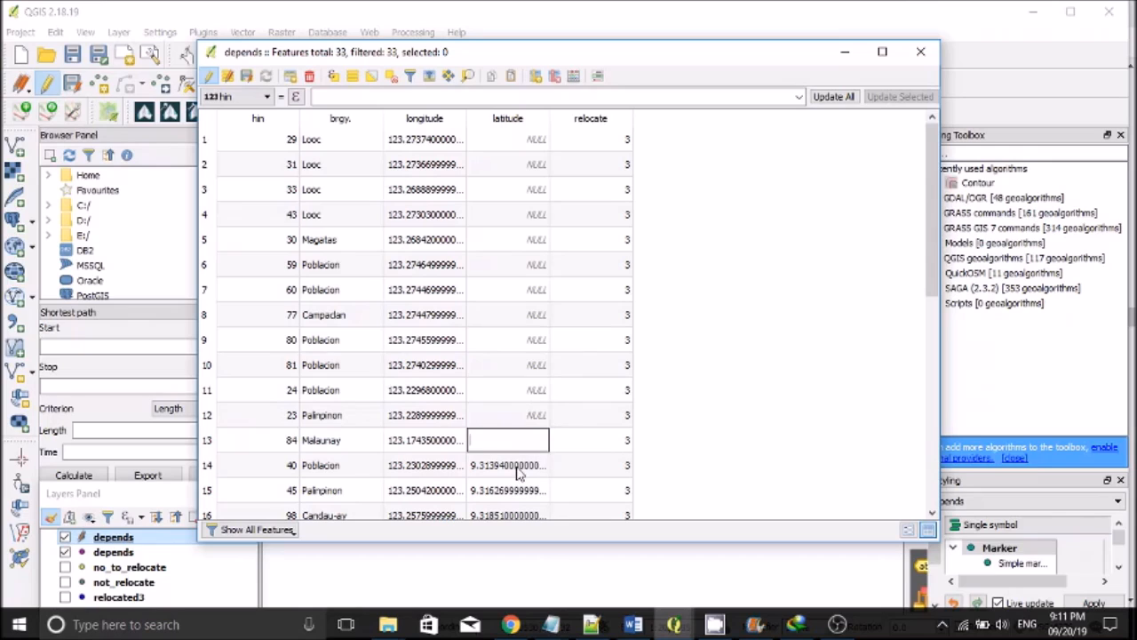
pyautogui.doubleClick(523, 464)
pyautogui.click(541, 465)
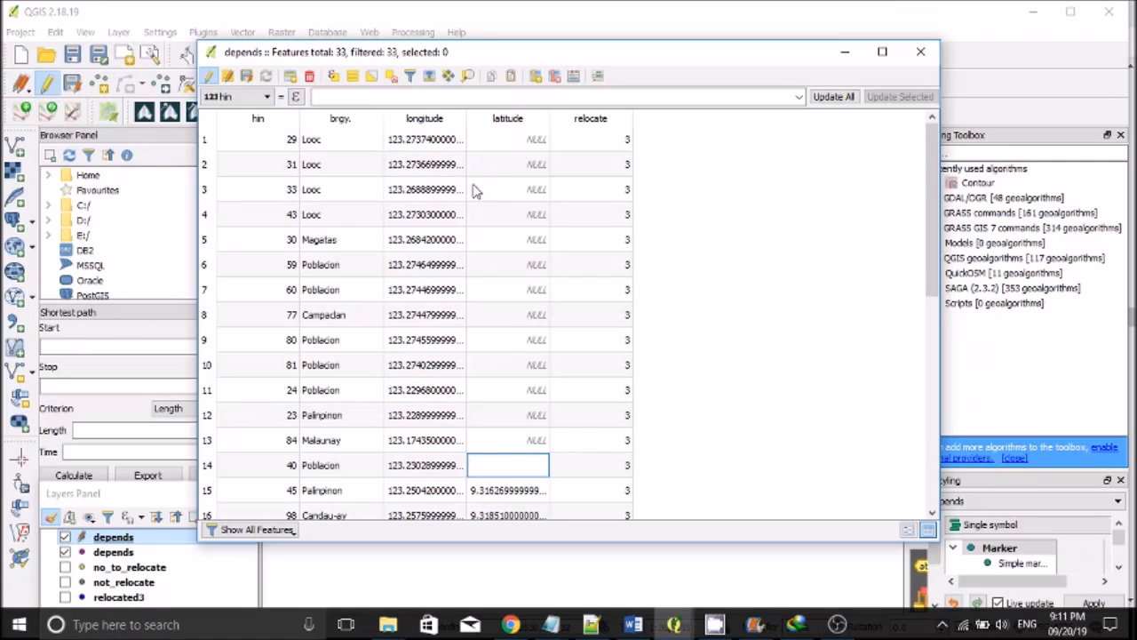
# Clear the longitude values in rows 1 to 7 of the depends shapefile's attribute table.
pyautogui.doubleClick(439, 149)
pyautogui.click(455, 140)
pyautogui.doubleClick(459, 164)
pyautogui.doubleClick(459, 189)
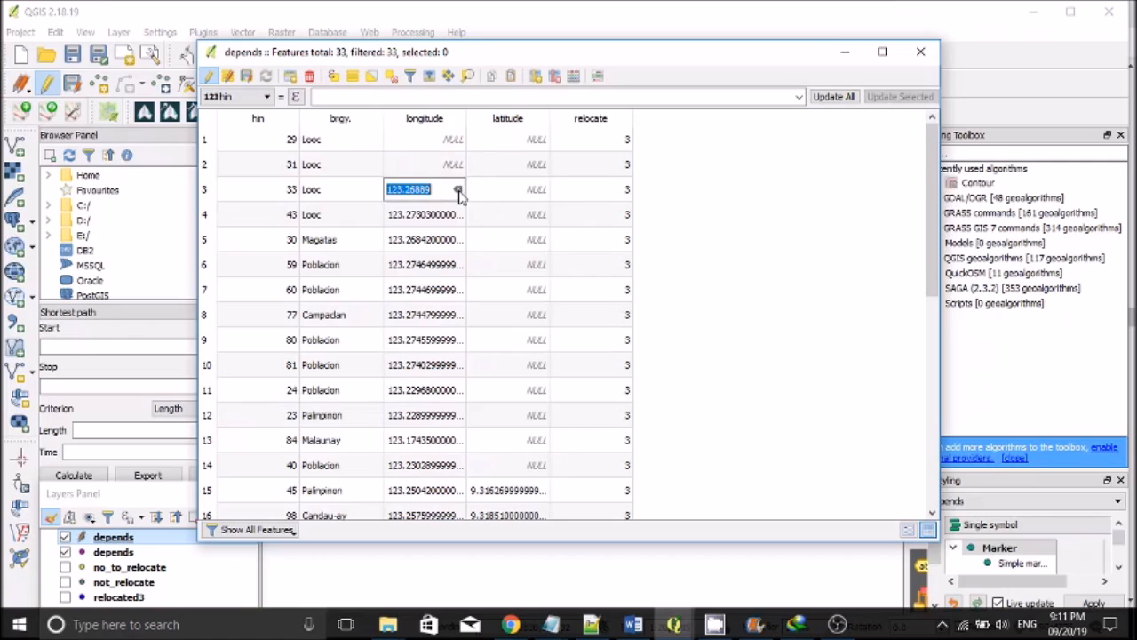
pyautogui.click(459, 190)
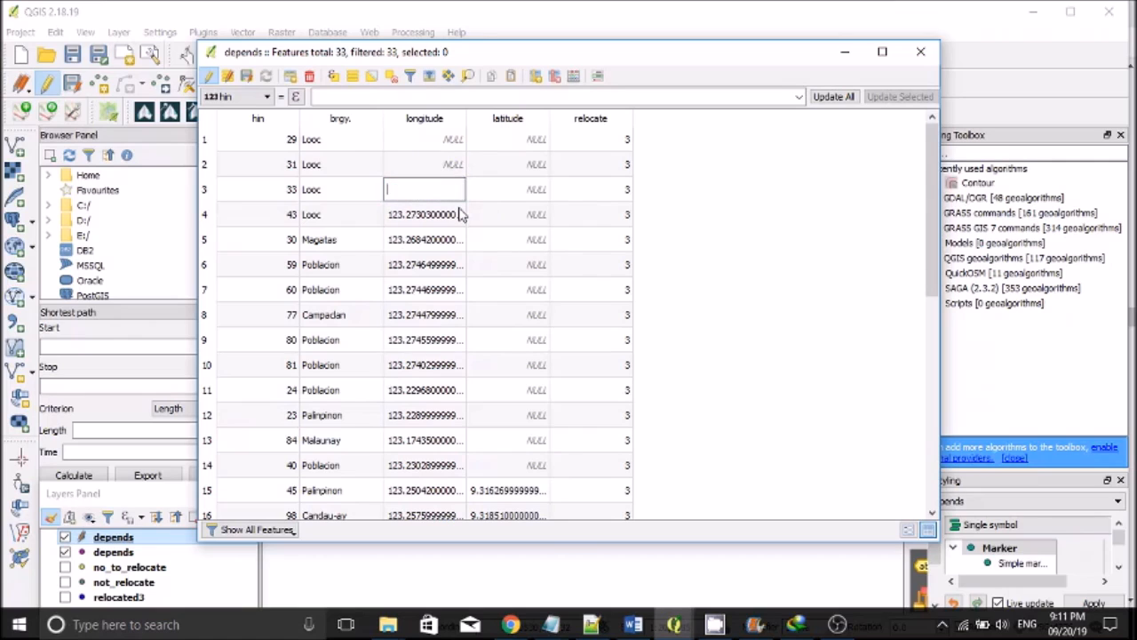
pyautogui.doubleClick(459, 214)
pyautogui.click(459, 215)
pyautogui.doubleClick(459, 240)
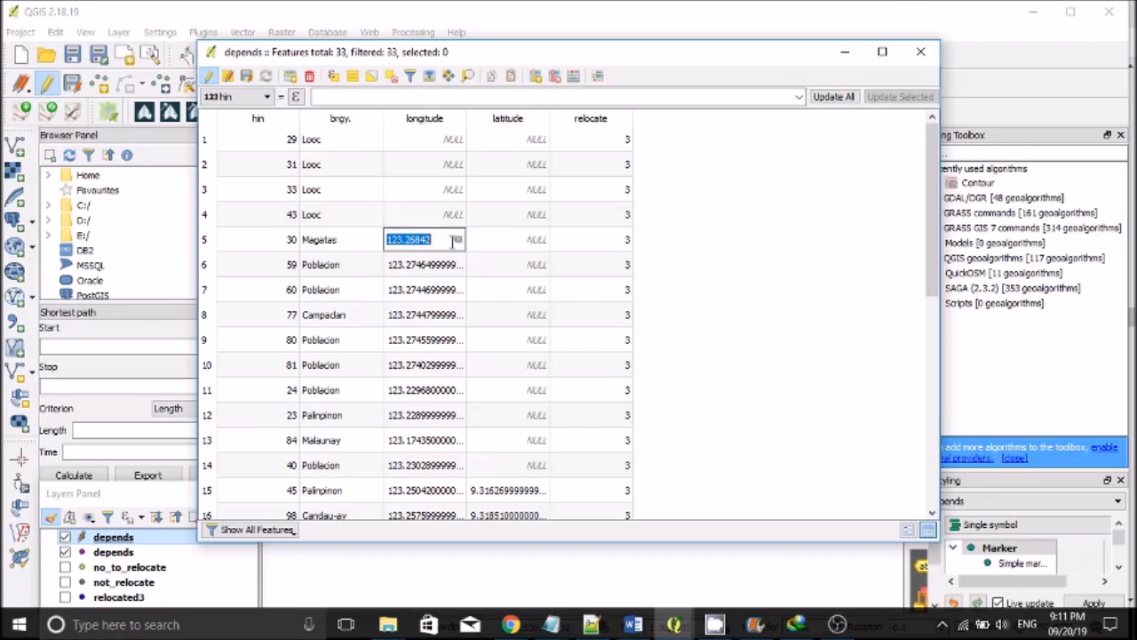
pyautogui.click(459, 240)
pyautogui.doubleClick(458, 265)
pyautogui.click(458, 265)
pyautogui.doubleClick(458, 290)
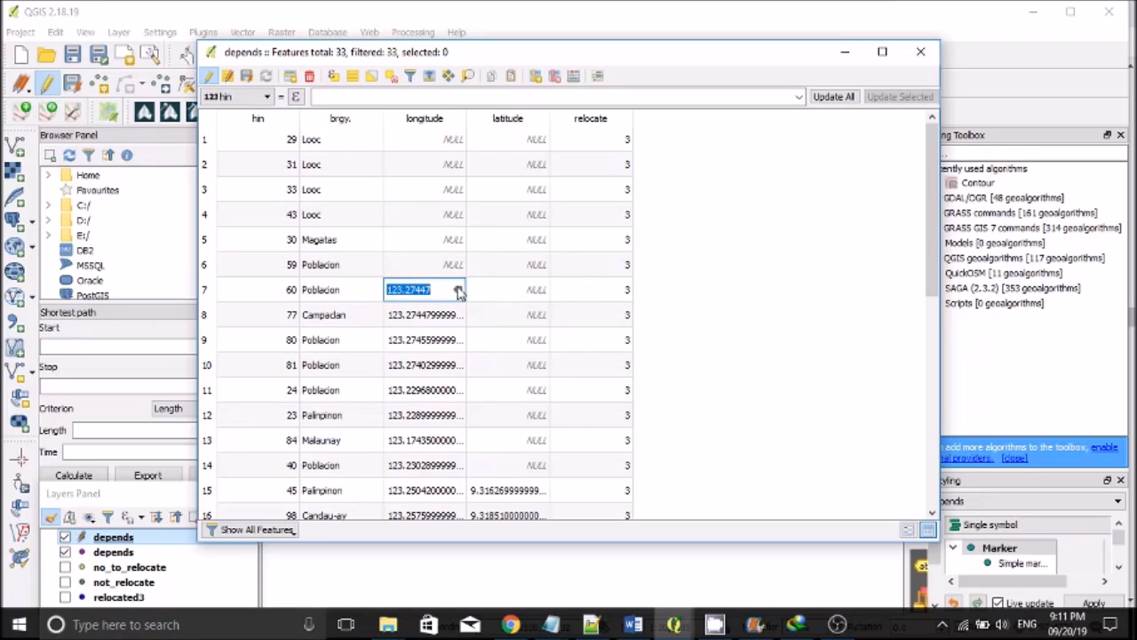
pyautogui.click(458, 290)
# Clear the latitude values in rows 15 and 16, the Palinpinon 45 and Candau-ay 98 records.
pyautogui.scroll(-4, 524, 250)
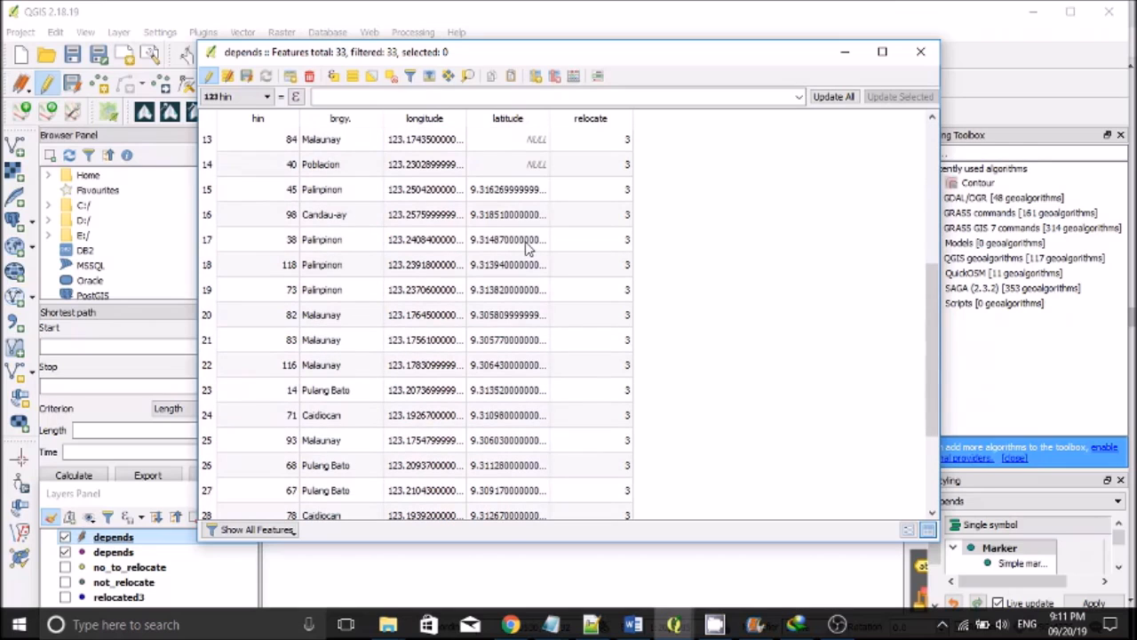
pyautogui.doubleClick(540, 191)
pyautogui.click(540, 189)
pyautogui.doubleClick(545, 216)
pyautogui.click(543, 213)
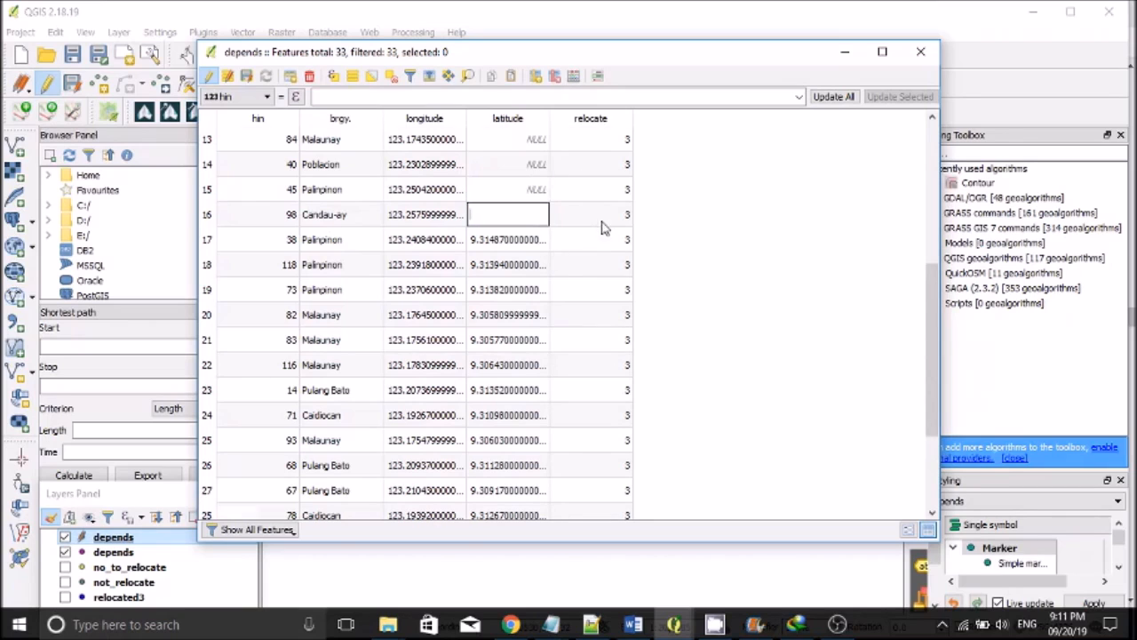
pyautogui.press('Return')
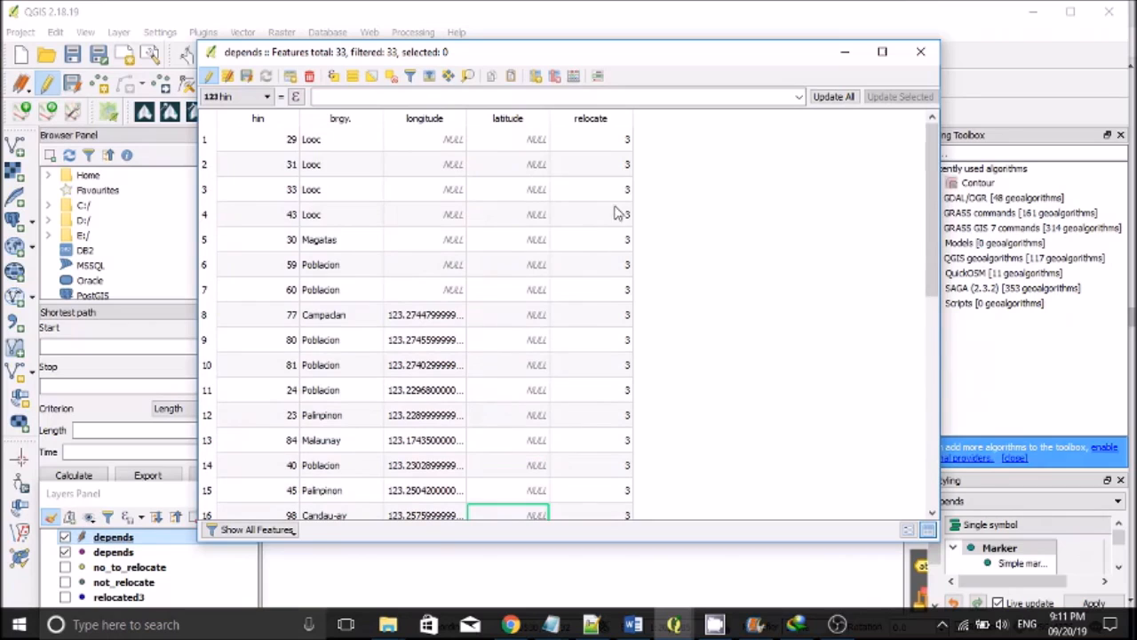
# Stop editing the depends shapefile layer, save its changes and close the attribute table.
pyautogui.click(210, 78)
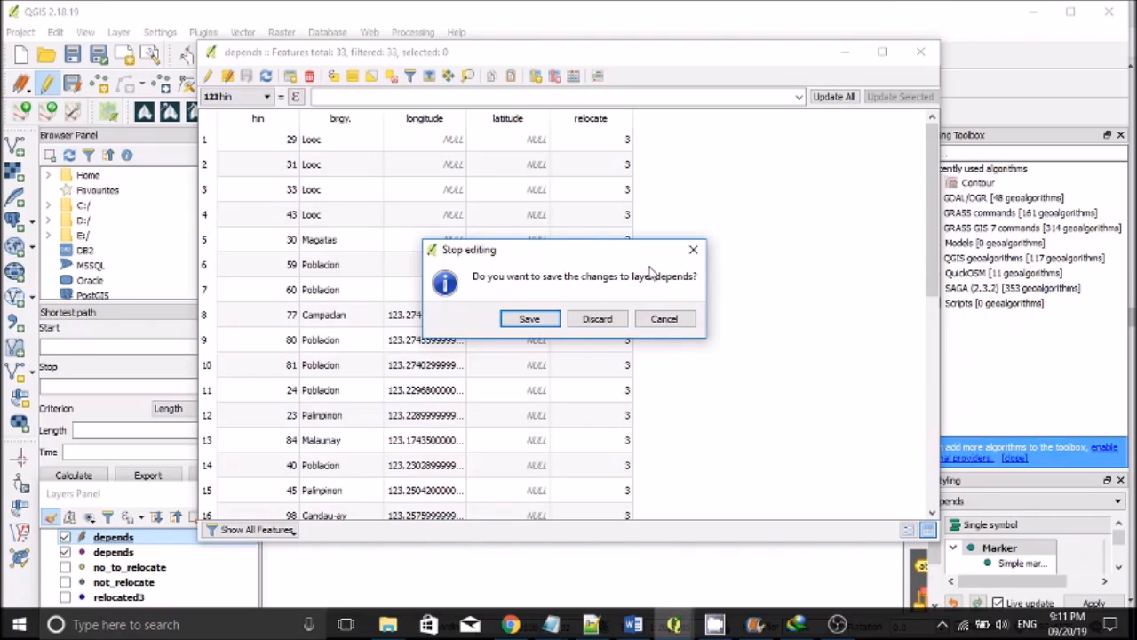
pyautogui.click(531, 318)
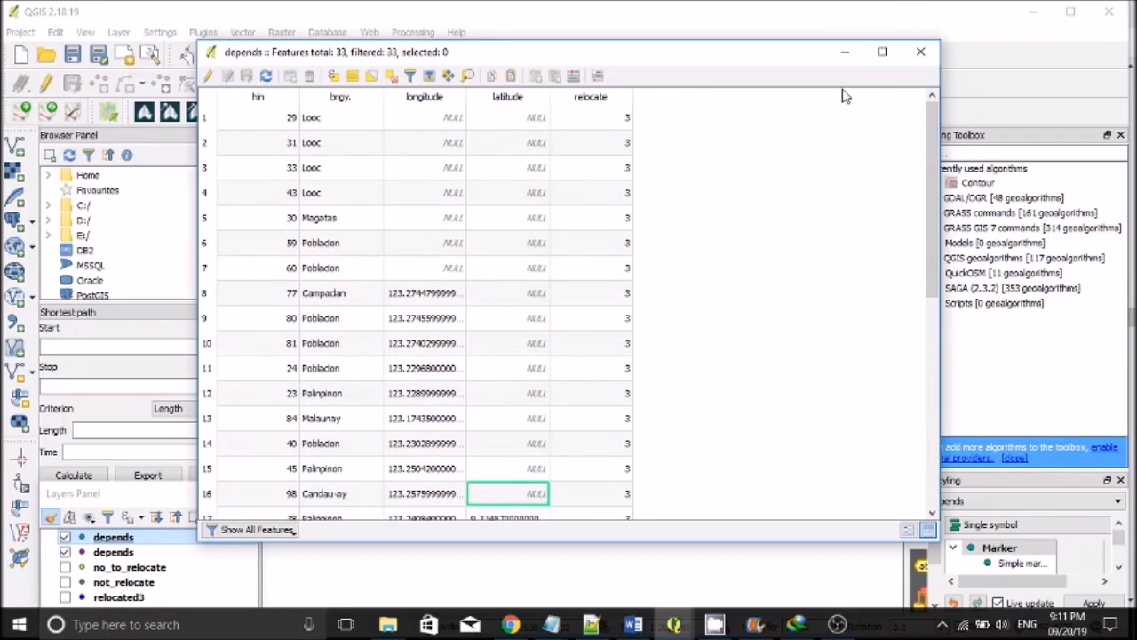
pyautogui.click(920, 51)
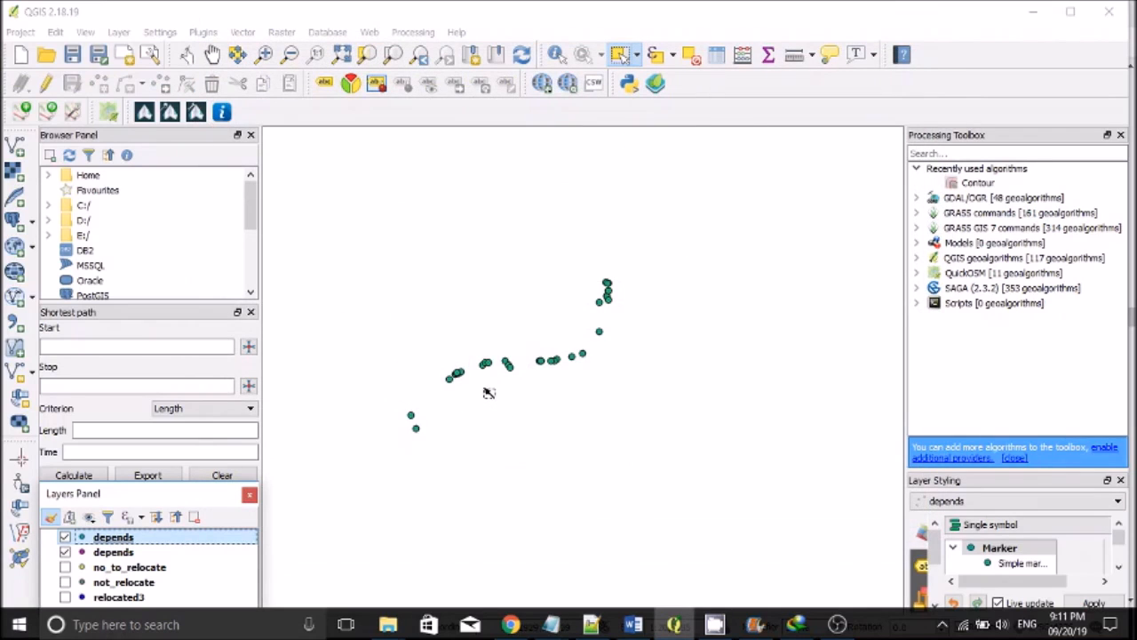